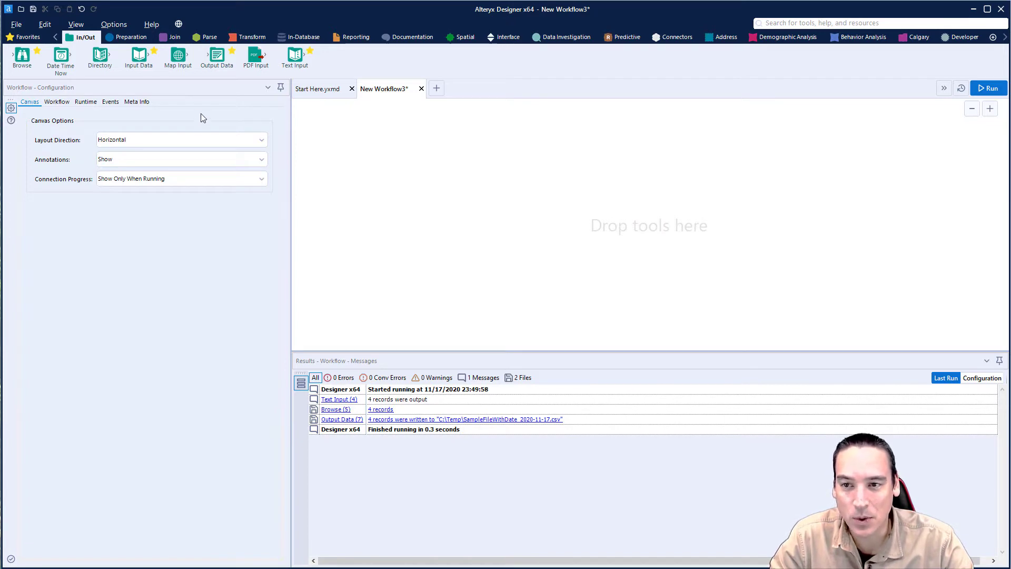
- Place a Text Input tool on the empty canvas and name its first column Region
drag(161, 72, 159, 74)
drag(295, 58, 382, 148)
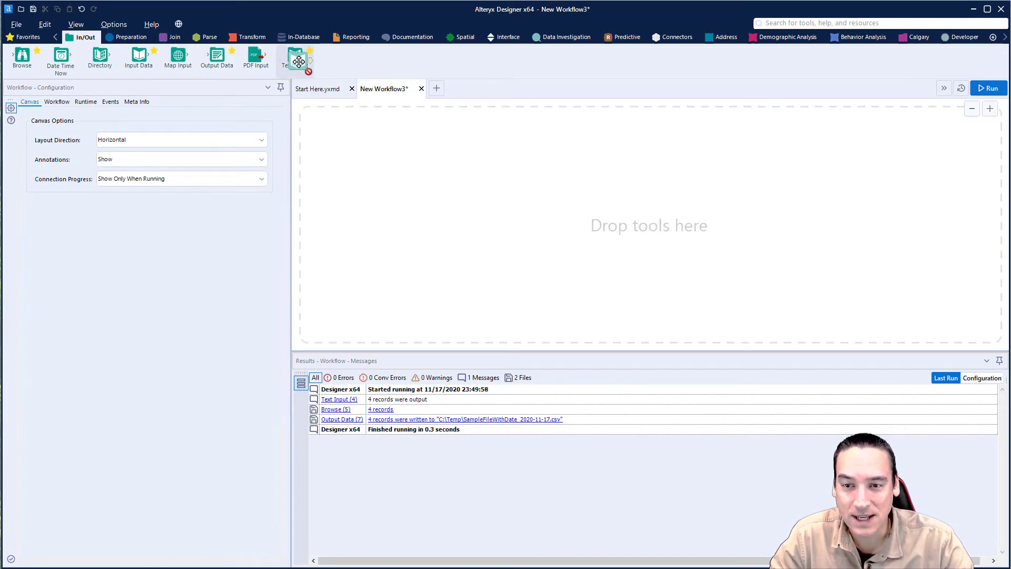
drag(457, 177, 439, 178)
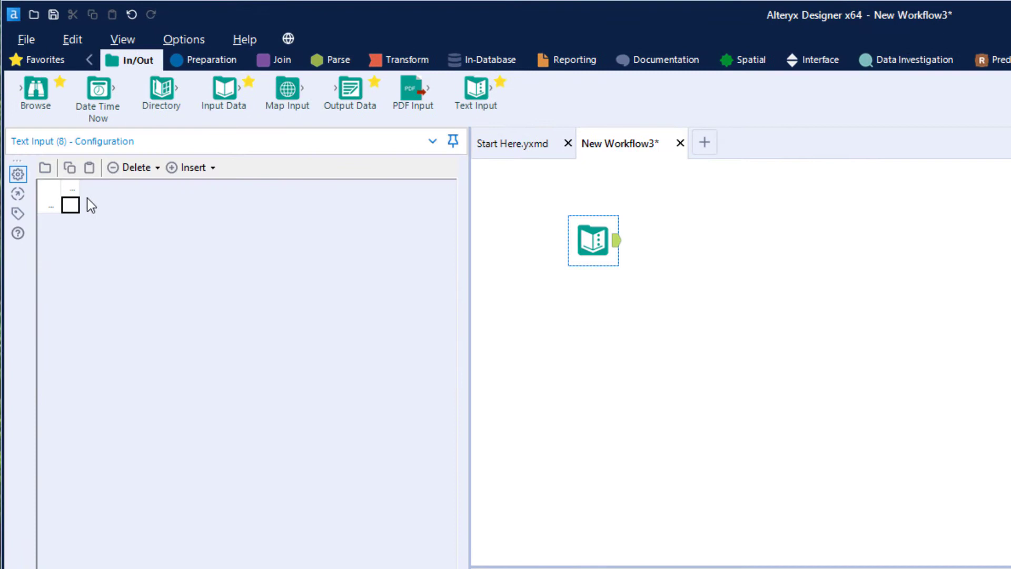
text(Region)
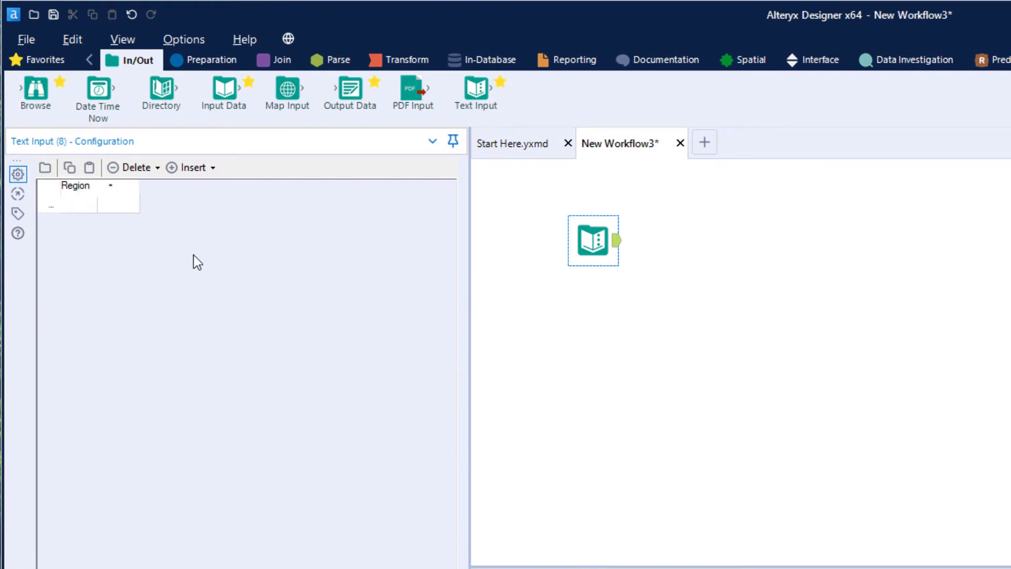
key(Return)
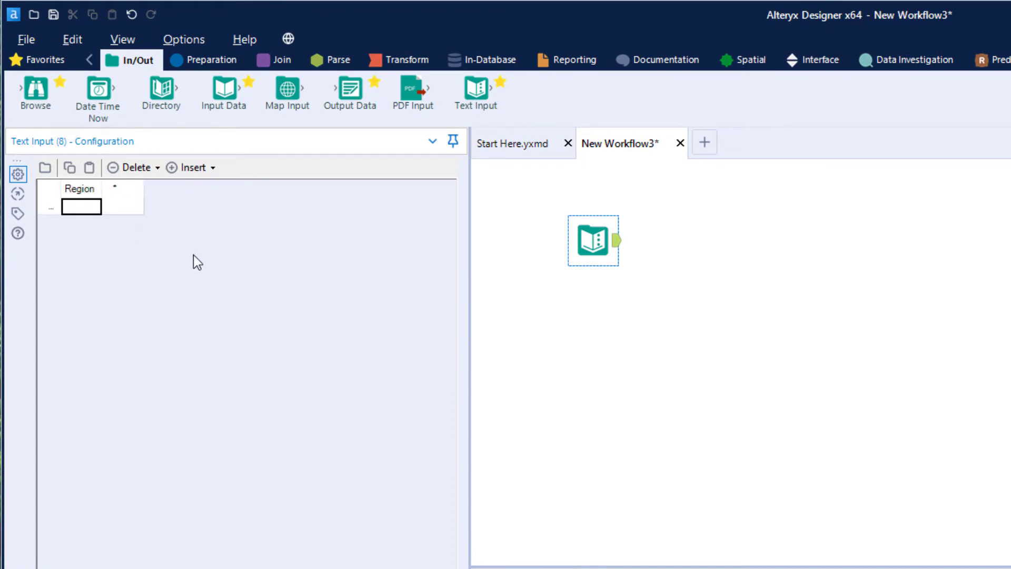
- Fill the Region column with the four values North, South, East and West
text(North)
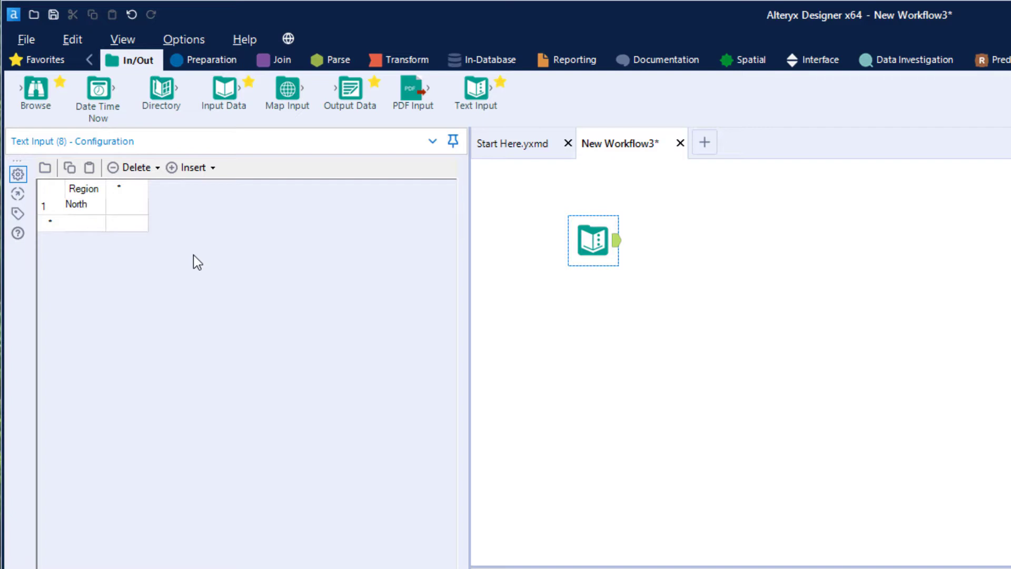
key(Return)
text(South)
key(Return)
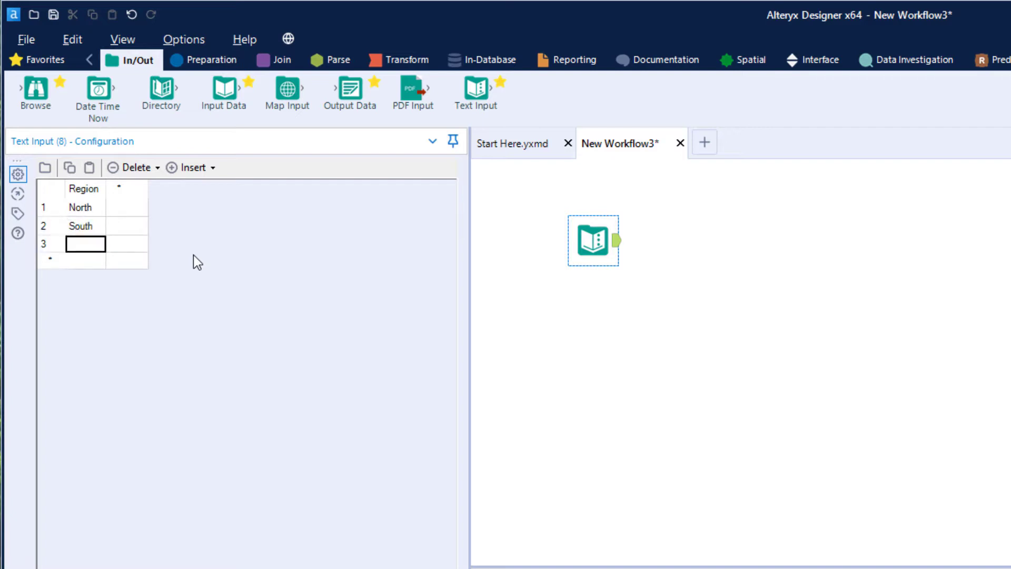
text(East)
key(Return)
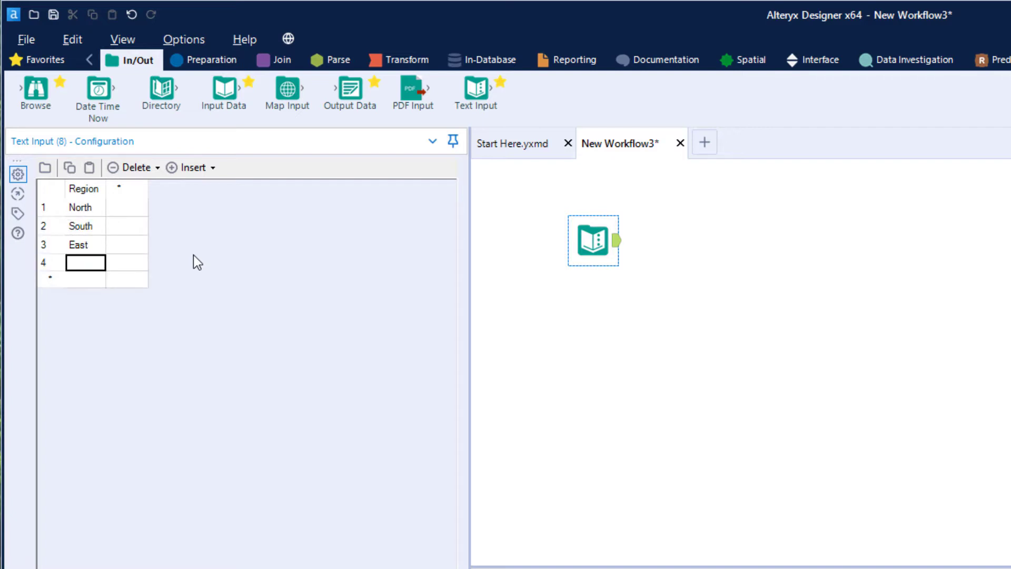
text(West)
key(Up)
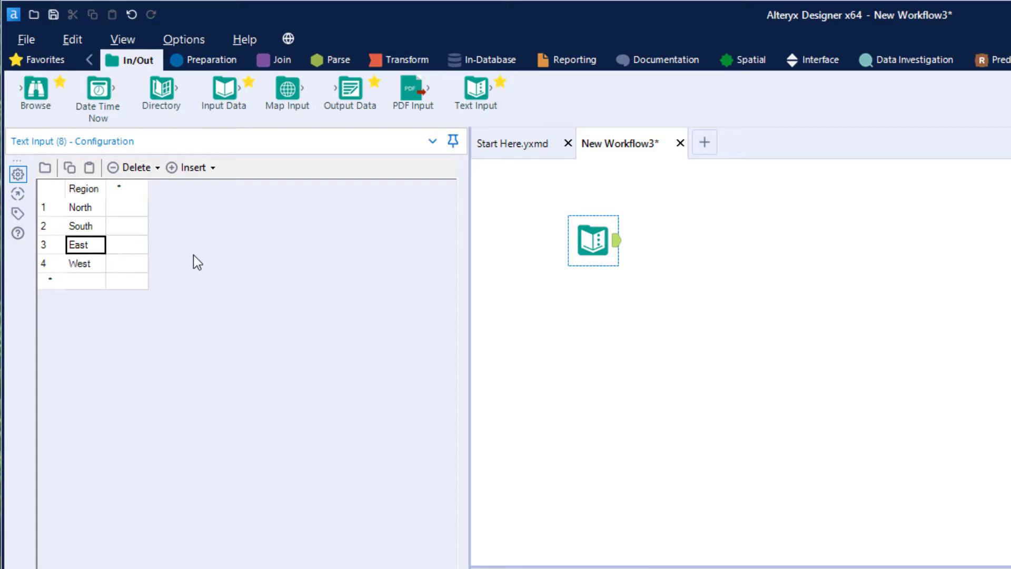
- Insert a new column before Region in the Text Input table and name it ID
click(193, 167)
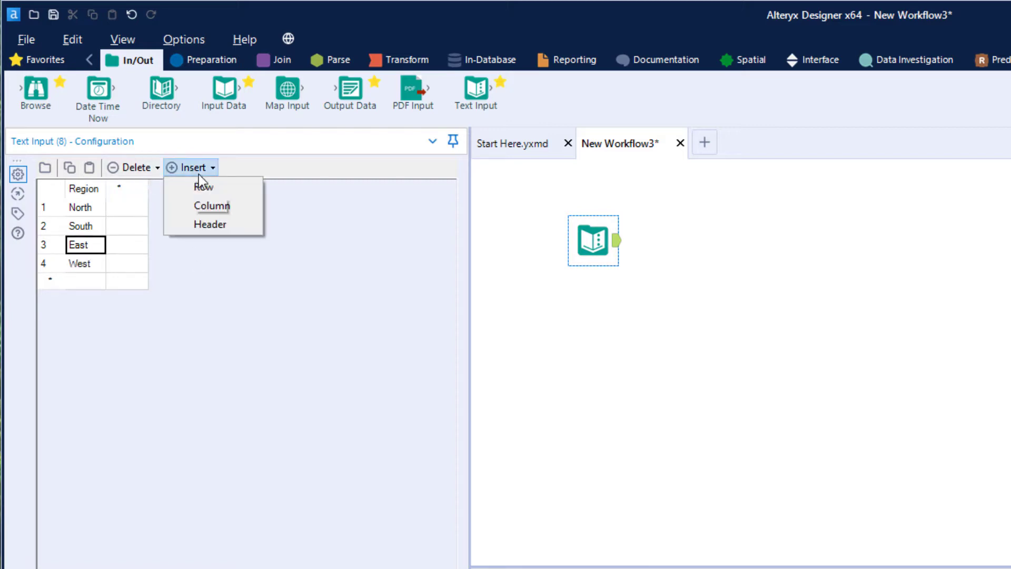
click(216, 205)
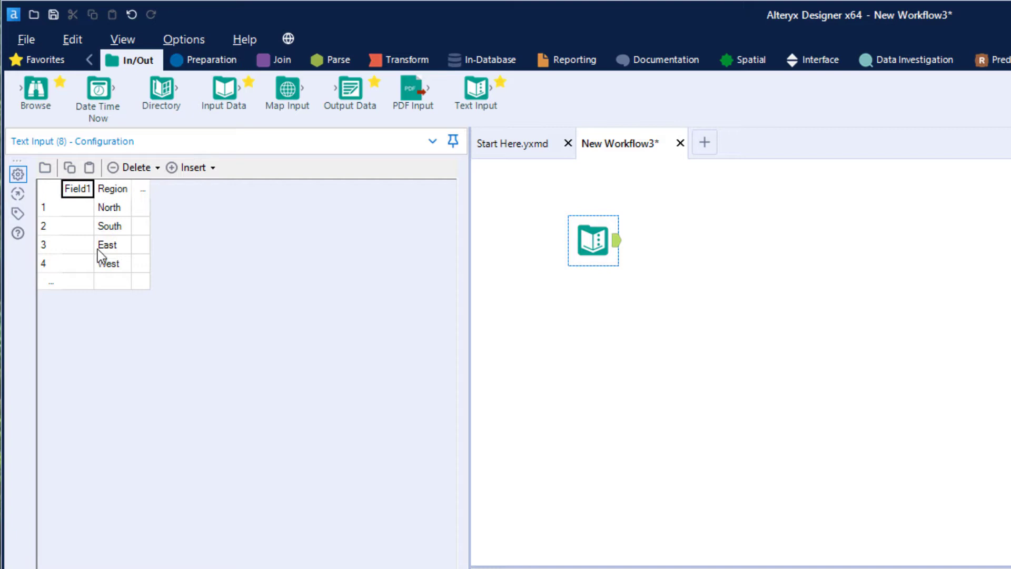
text(ID)
key(Return)
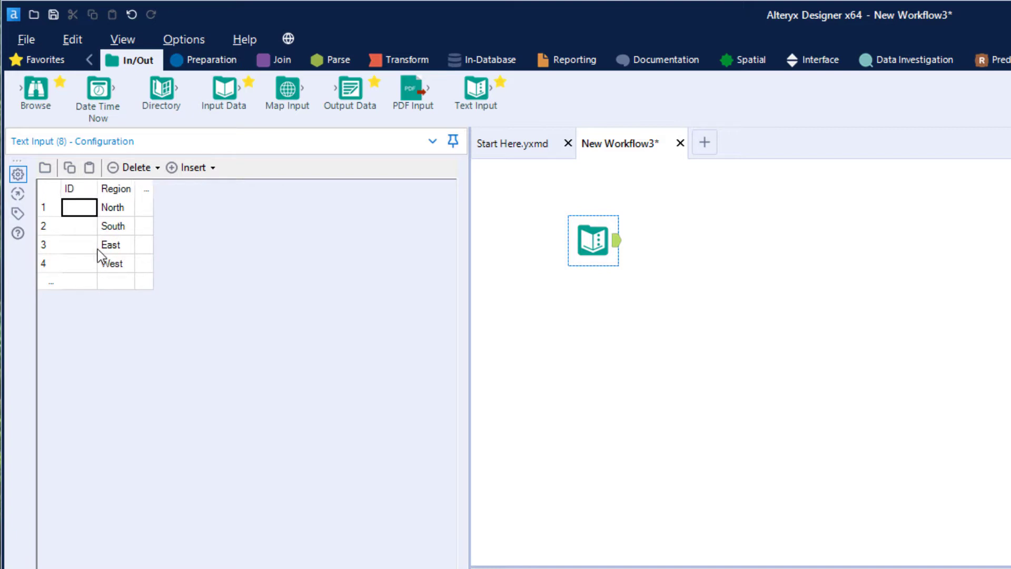
- Number the four region rows 1, 2, 3 and 4 in the ID column
text(12)
key(BackSpace)
key(Return)
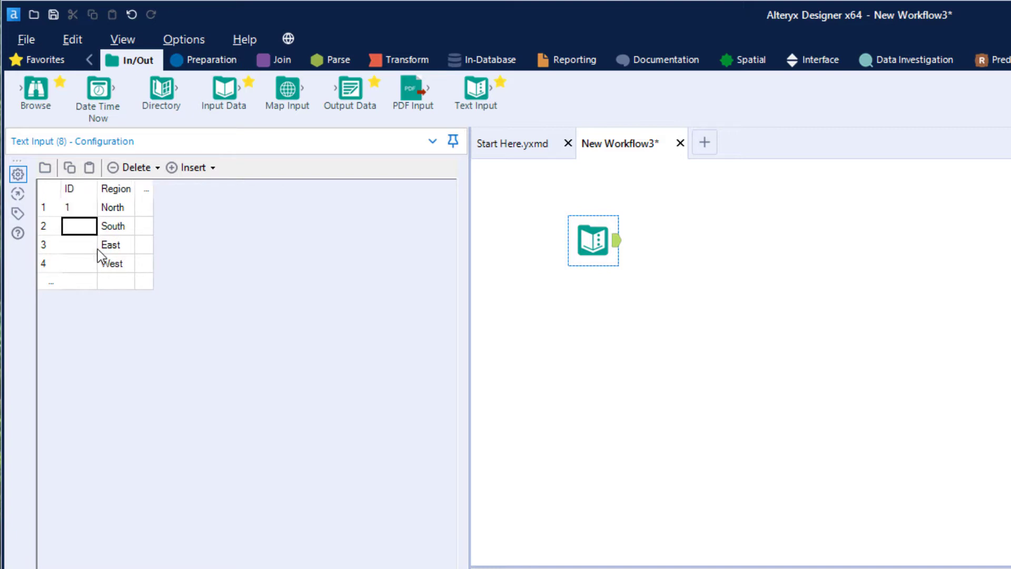
text(2)
key(Return)
text(3)
key(Return)
text(4)
key(Return)
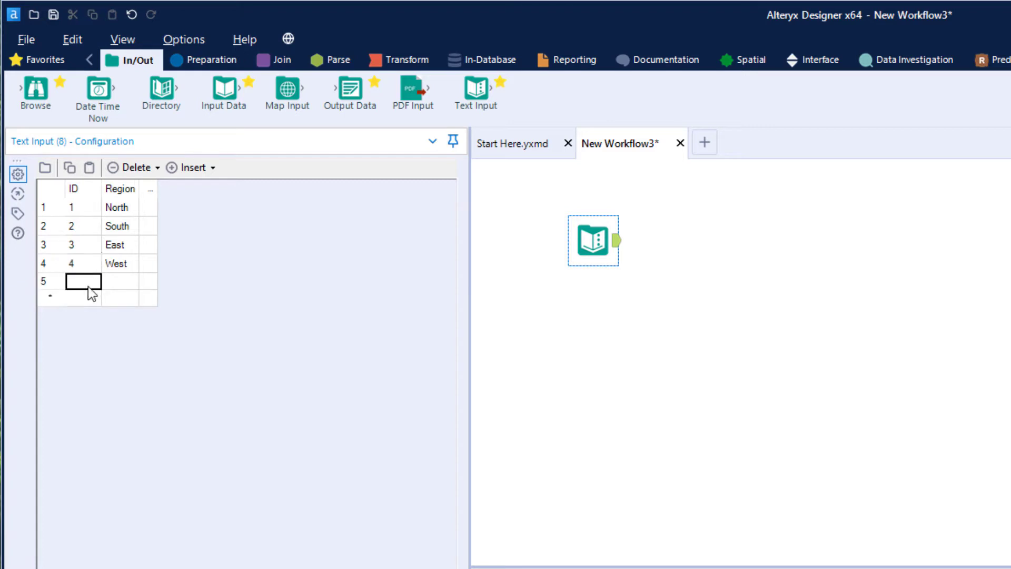
- Delete the empty fifth row from the Text Input table
click(49, 281)
click(156, 168)
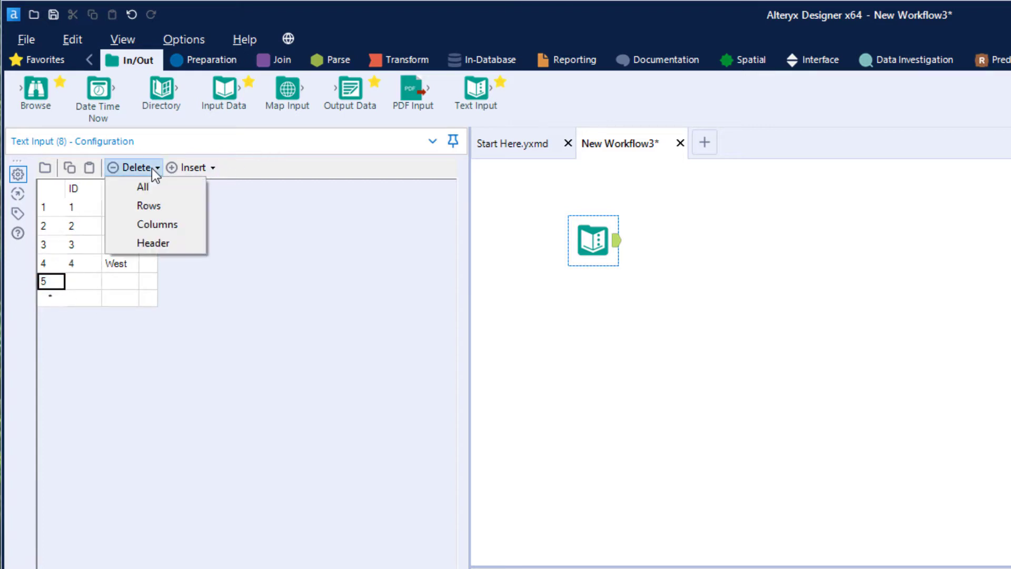
click(167, 205)
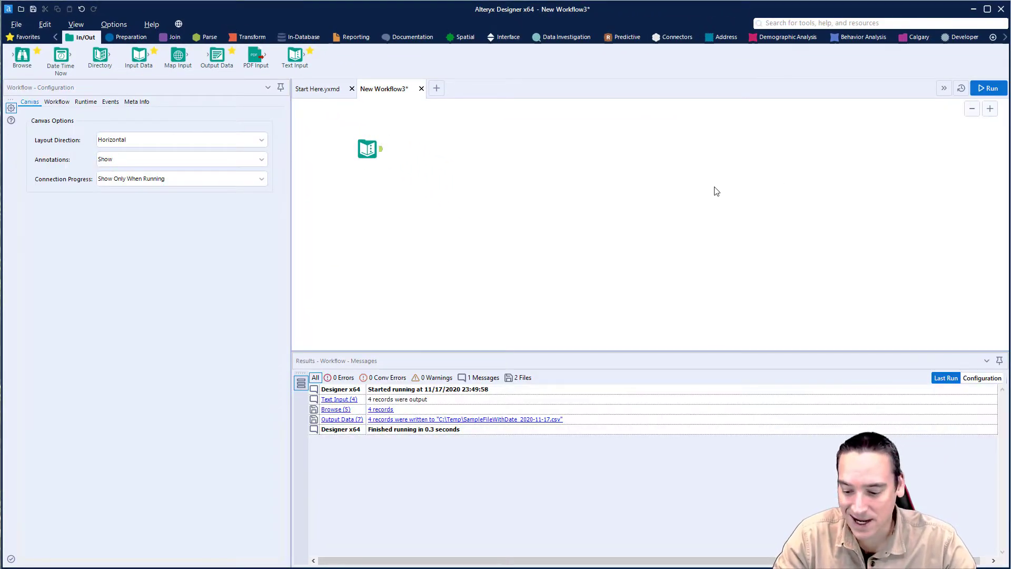
- Attach a Browse tool to the Text Input tool's output and run the workflow
click(367, 149)
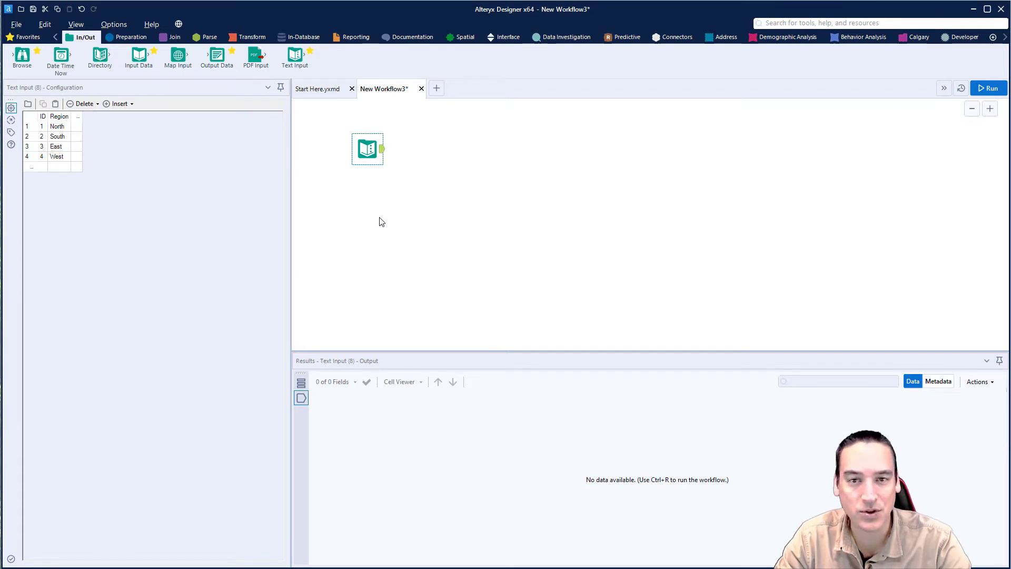
key(ctrl+shift+b)
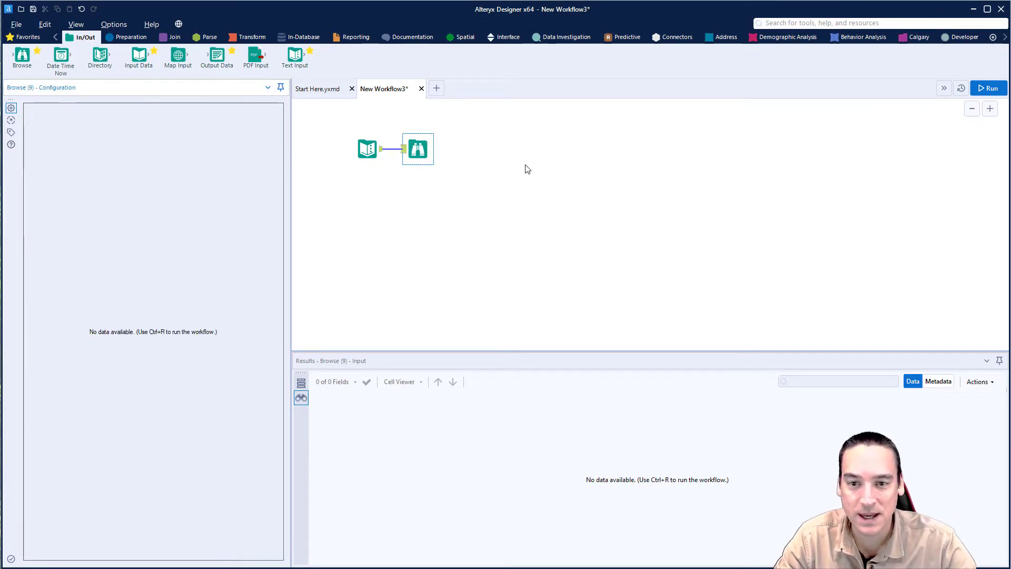
key(ctrl+r)
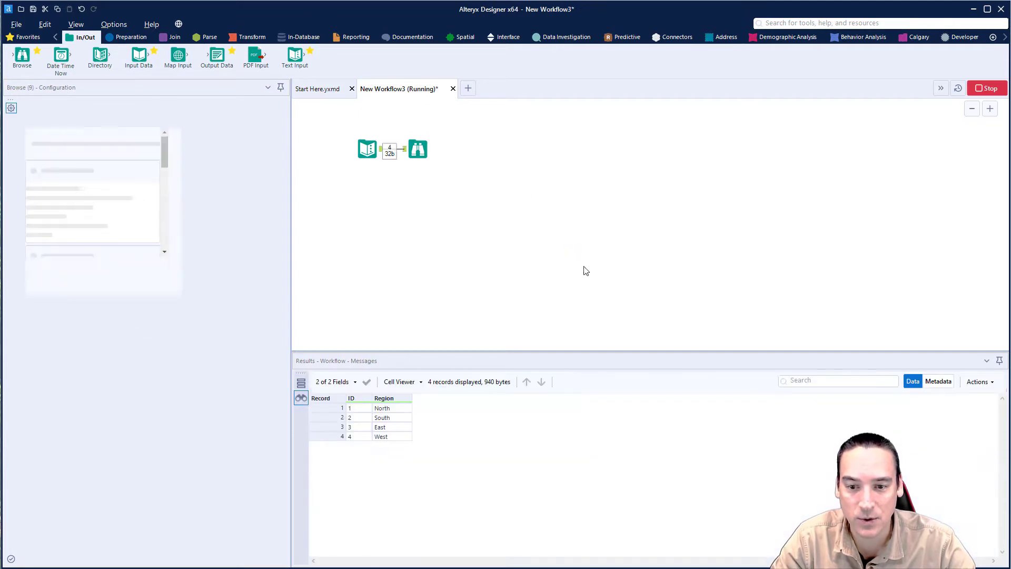
click(598, 331)
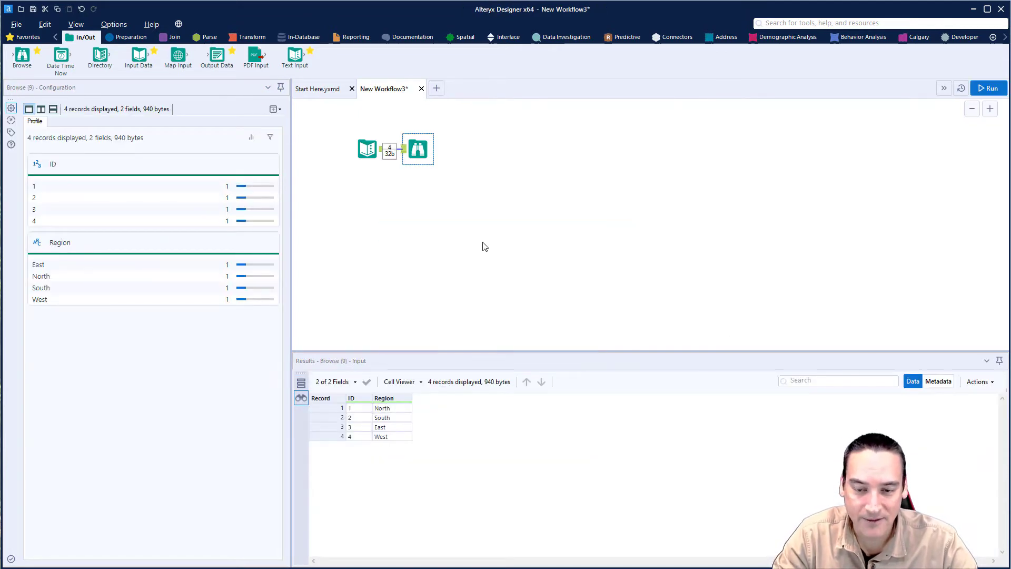
- Move the Browse tool lower on the canvas and add a Formula tool connected to the Text Input's output
drag(424, 151, 436, 183)
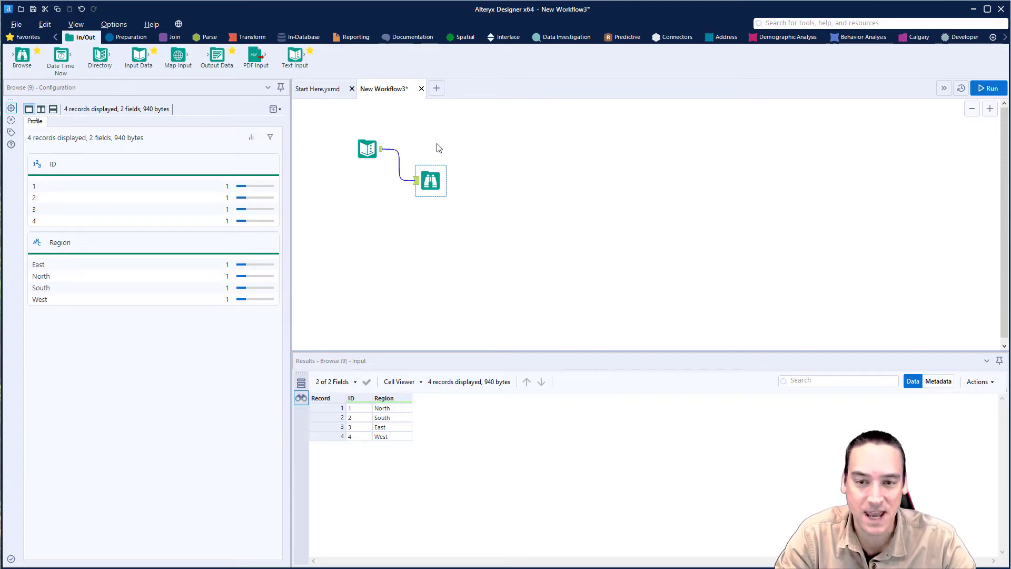
drag(434, 177, 433, 183)
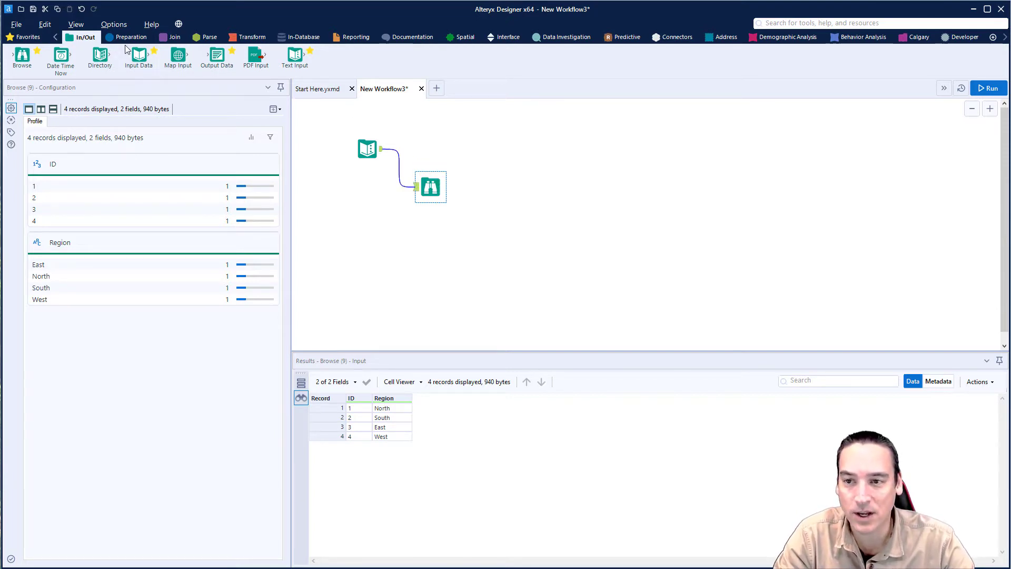
click(126, 40)
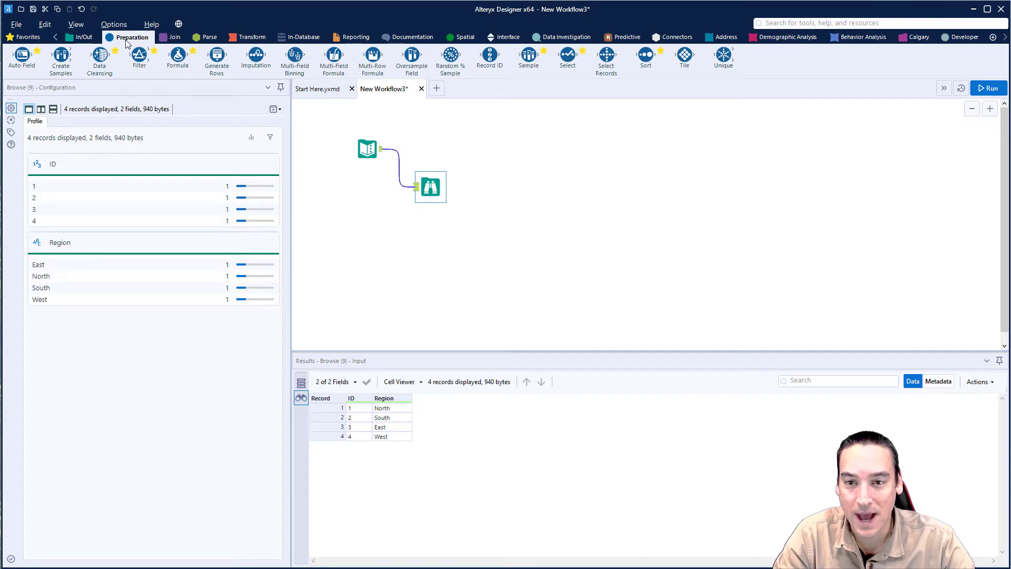
drag(179, 57, 431, 150)
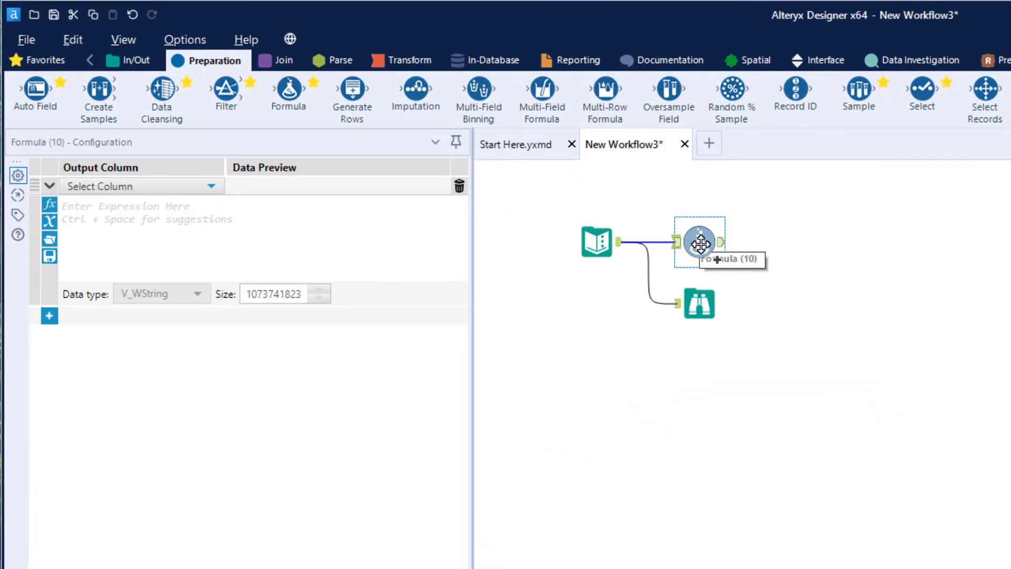
- Add a new output column named FileRunDate in the Formula tool
click(191, 186)
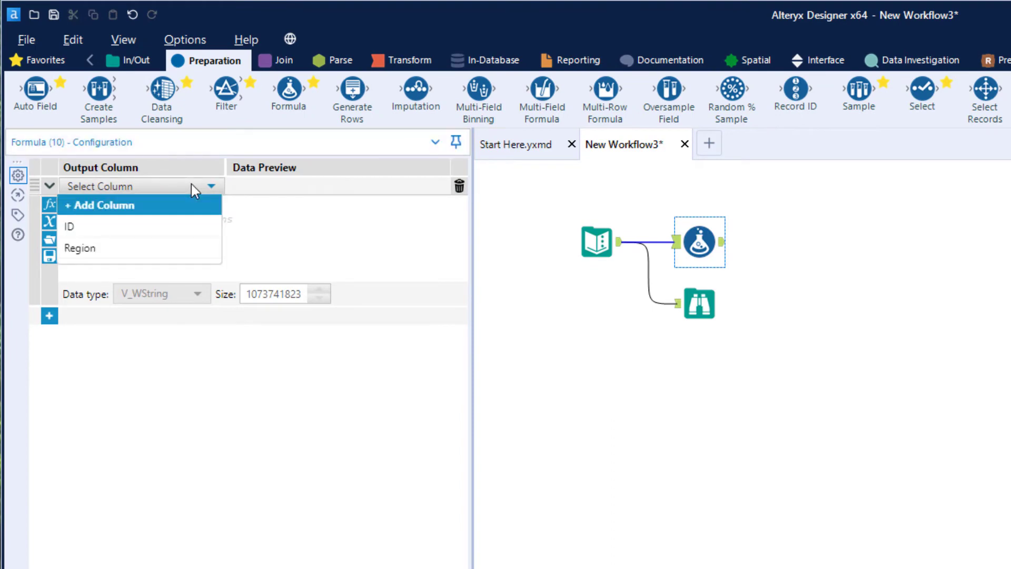
click(165, 206)
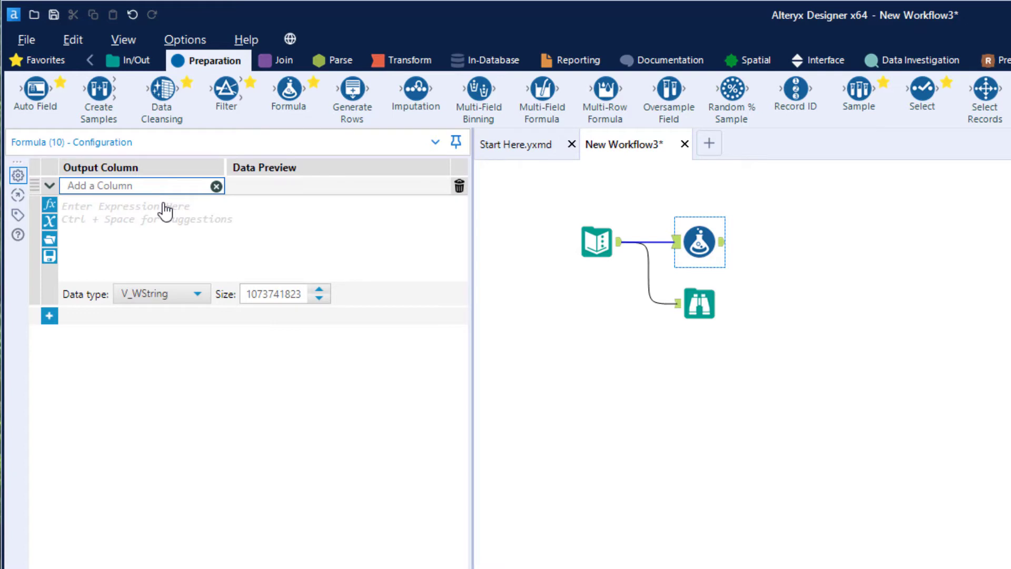
text(FileRunDate)
- Set the FileRunDate expression to DateTimeToday()
click(181, 214)
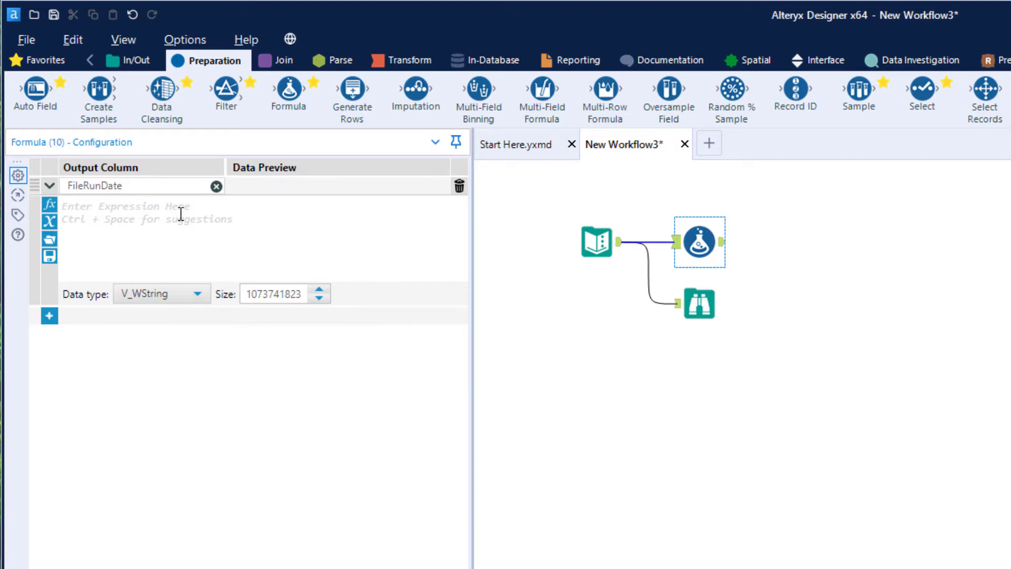
text(D)
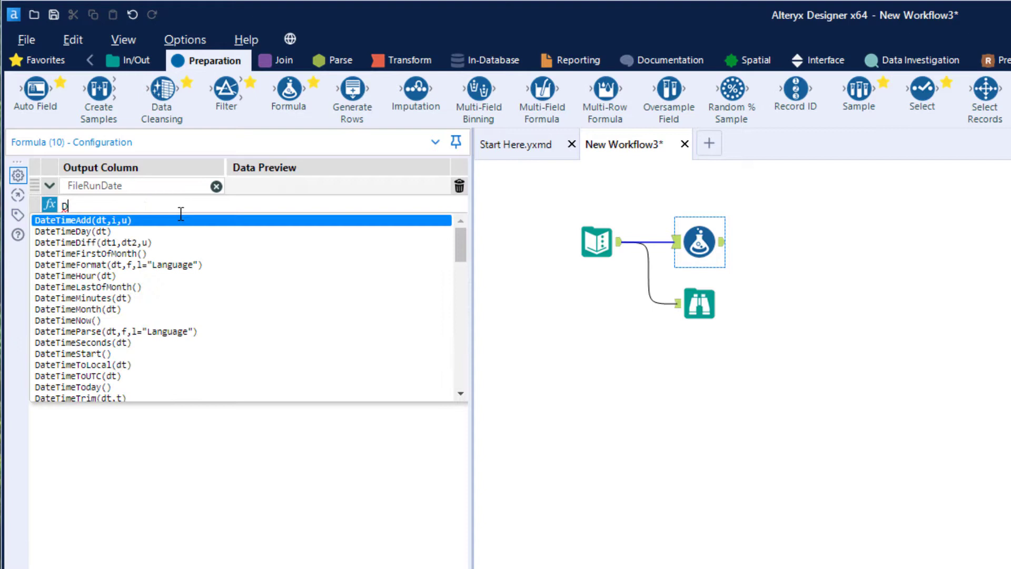
text(ate)
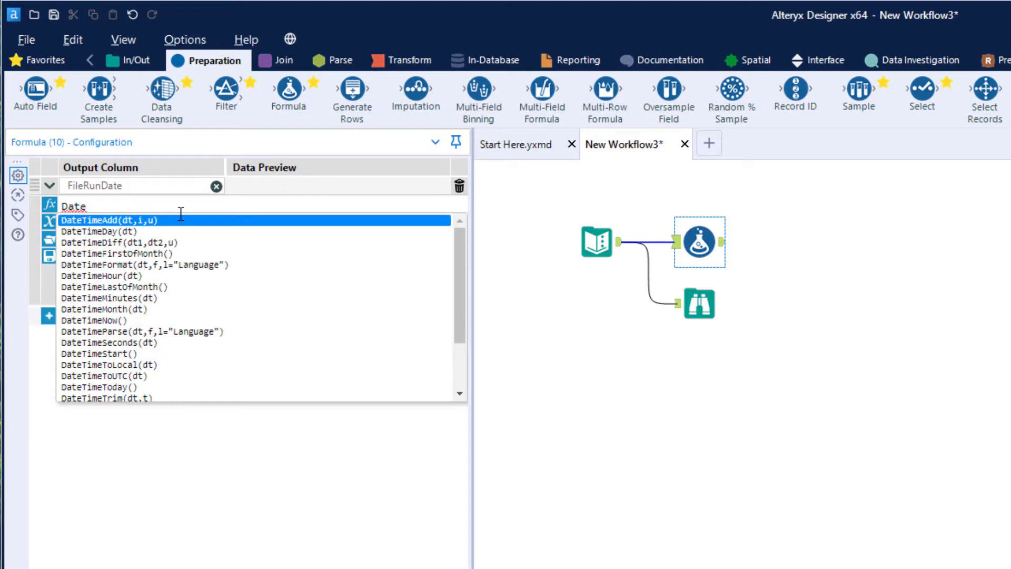
text(TimeT)
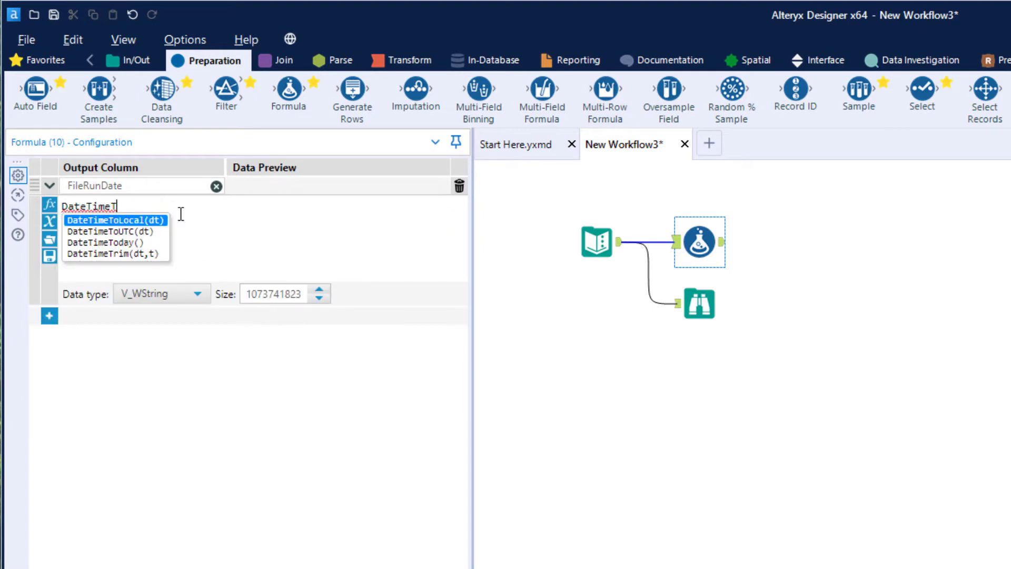
key(Down)
key(Down)
key(Return)
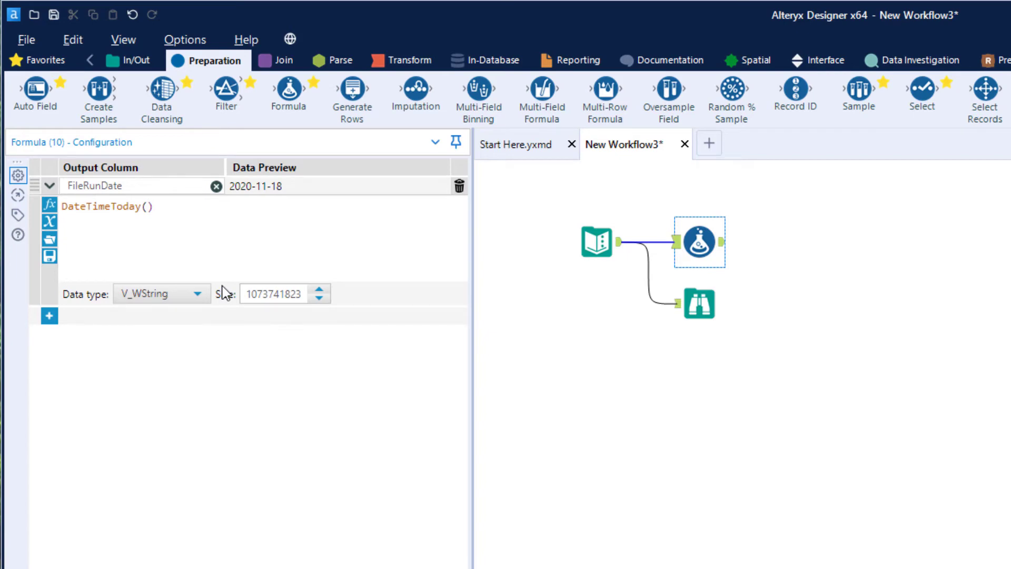
click(811, 261)
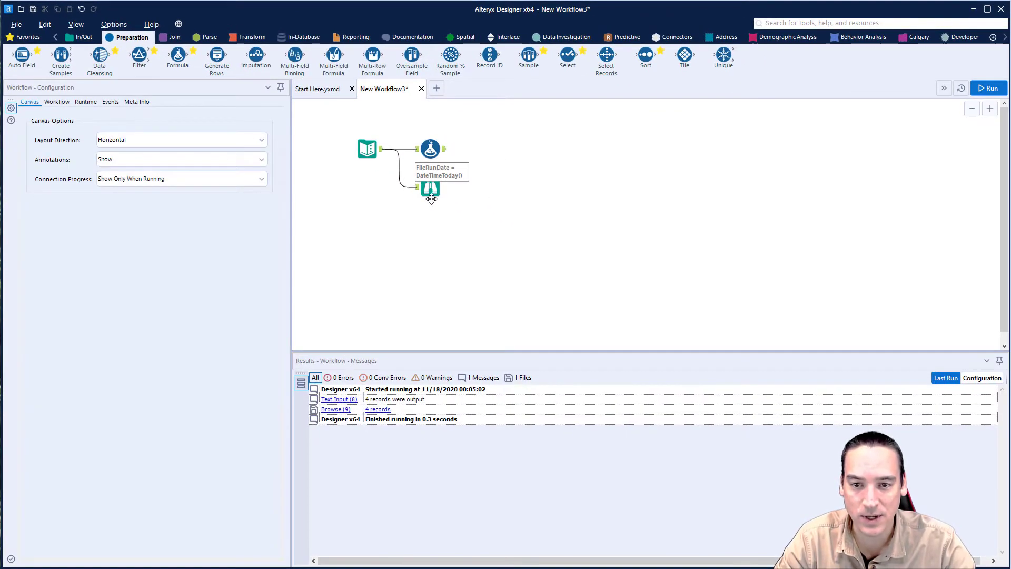
- Move the Browse tool clear of the Formula annotation and connect an Output Data tool after the Formula tool
click(431, 198)
drag(431, 199, 427, 206)
click(79, 39)
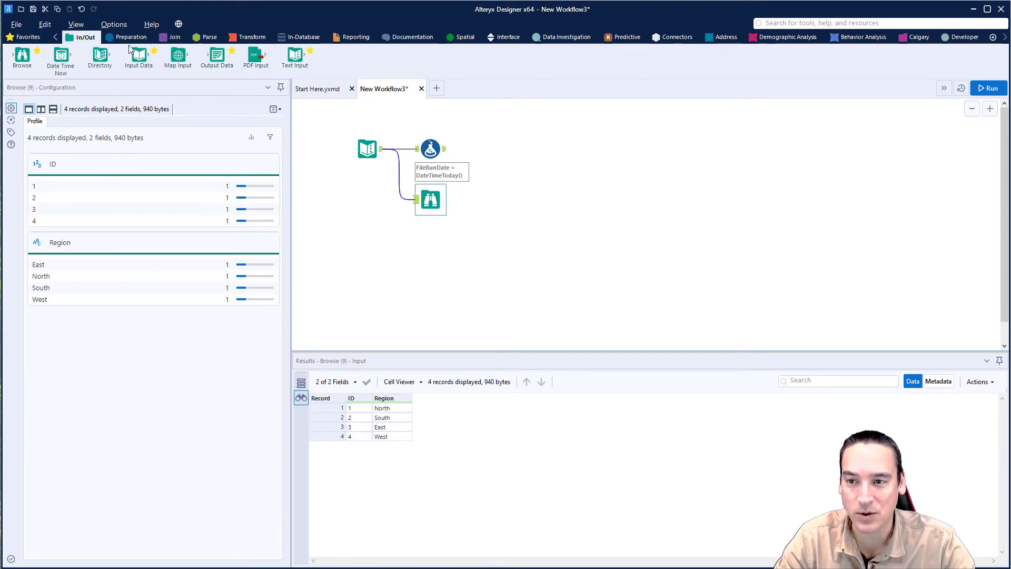
drag(216, 57, 499, 149)
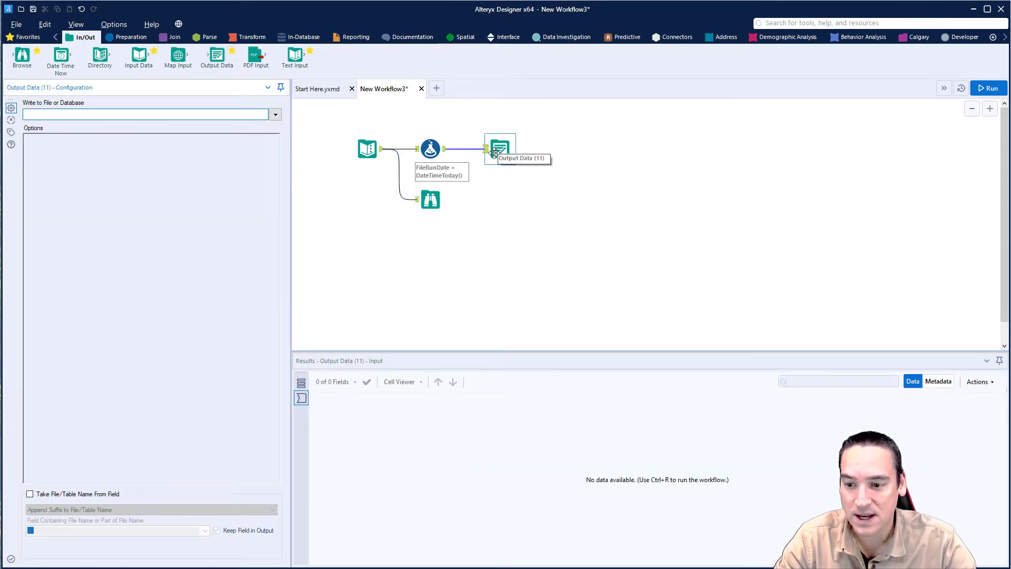
- Choose Comma Separated Value (.csv) as the file type for the Output Data tool
click(275, 115)
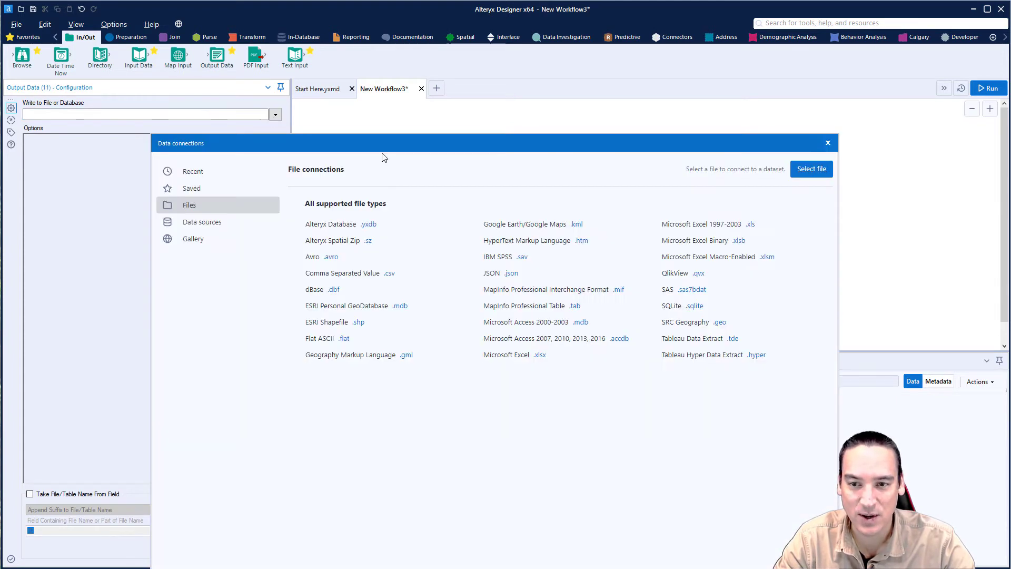
drag(410, 149, 401, 57)
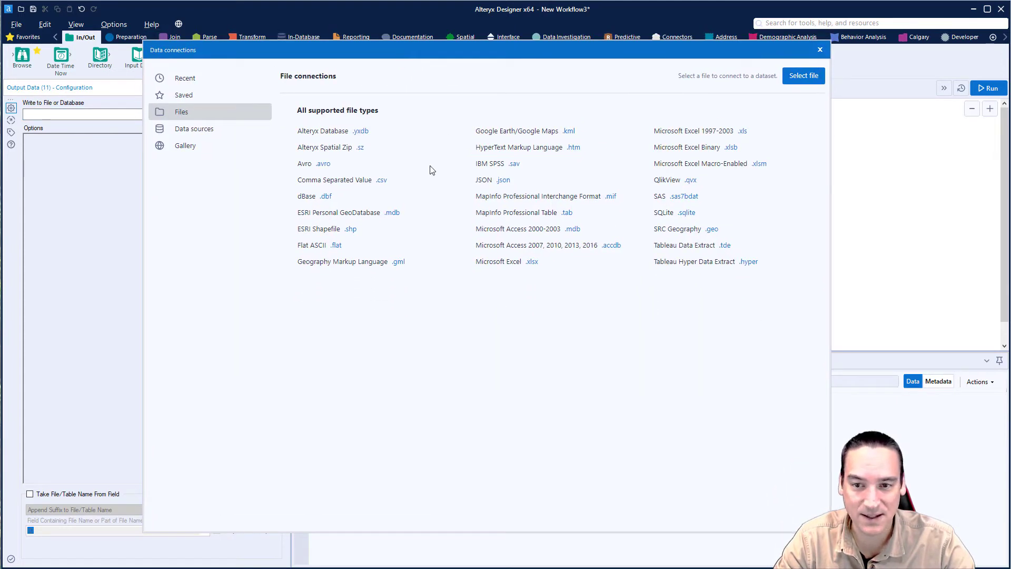
click(381, 182)
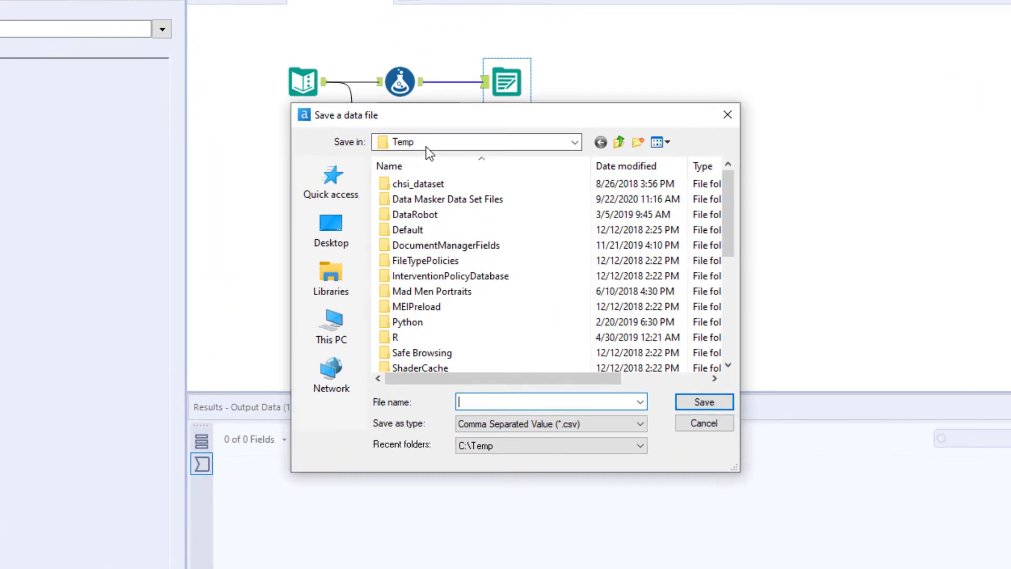
- Set the output file to SampleFileWithDate.csv in C:\Temp, reusing the existing dated sample file's name without its date suffix
scroll(481, 234, down, 5)
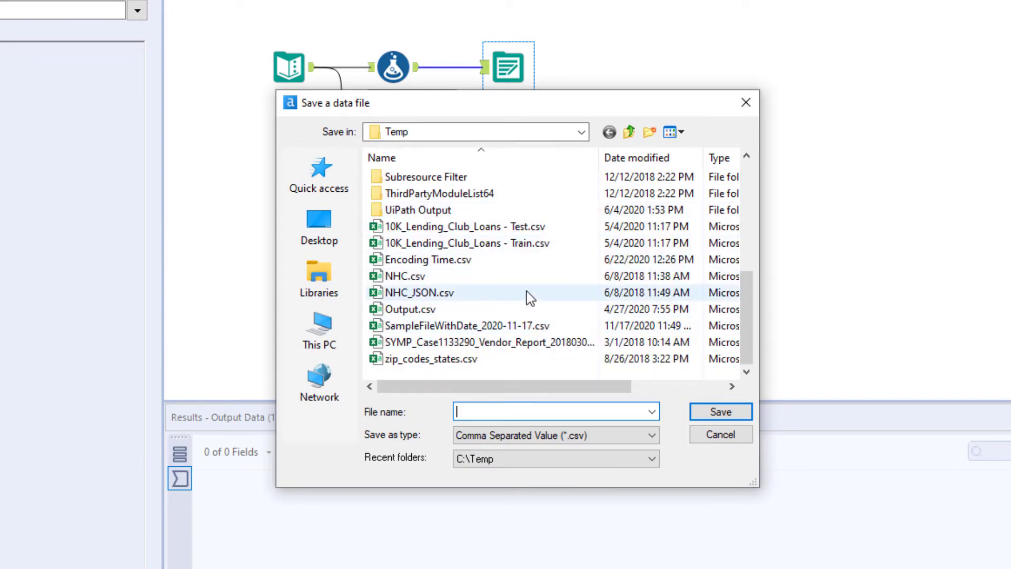
click(502, 326)
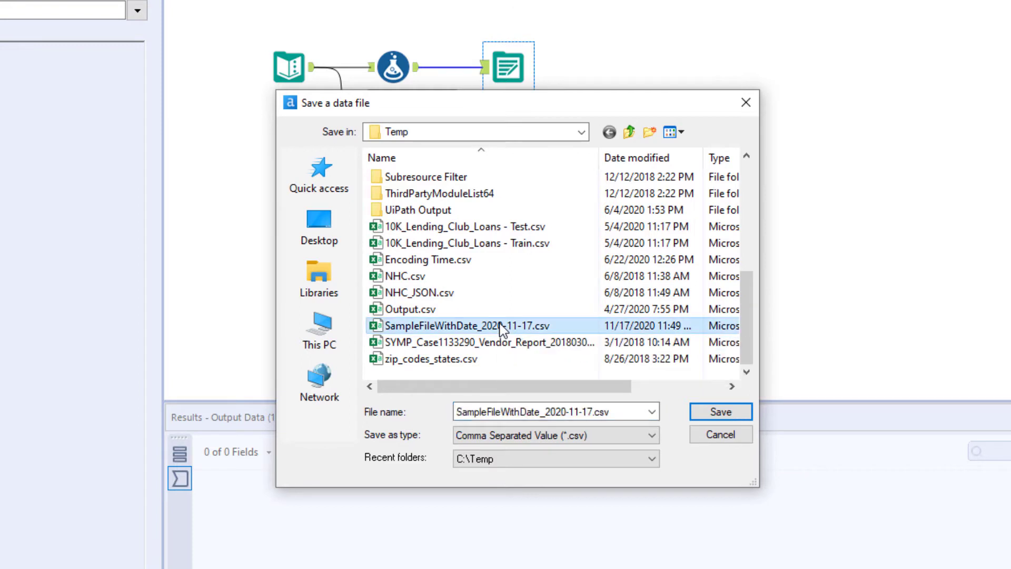
click(549, 416)
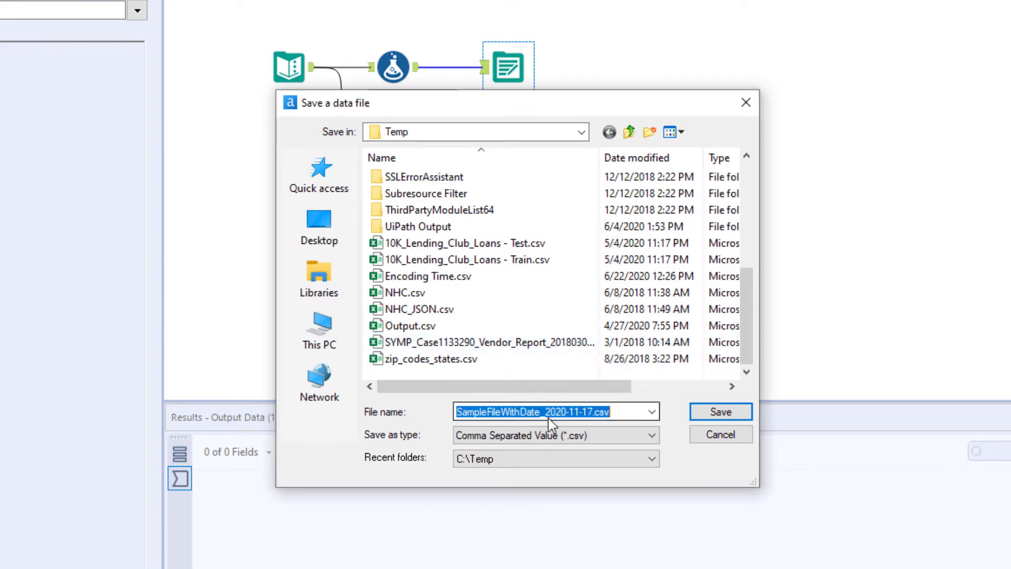
click(542, 414)
key(shift+Right)
key(shift+Right)
key(shift+Right)
key(shift+Right)
key(shift+Right)
key(shift+Right)
key(shift+Right)
key(shift+Right)
key(shift+Right)
key(shift+Right)
key(shift+Right)
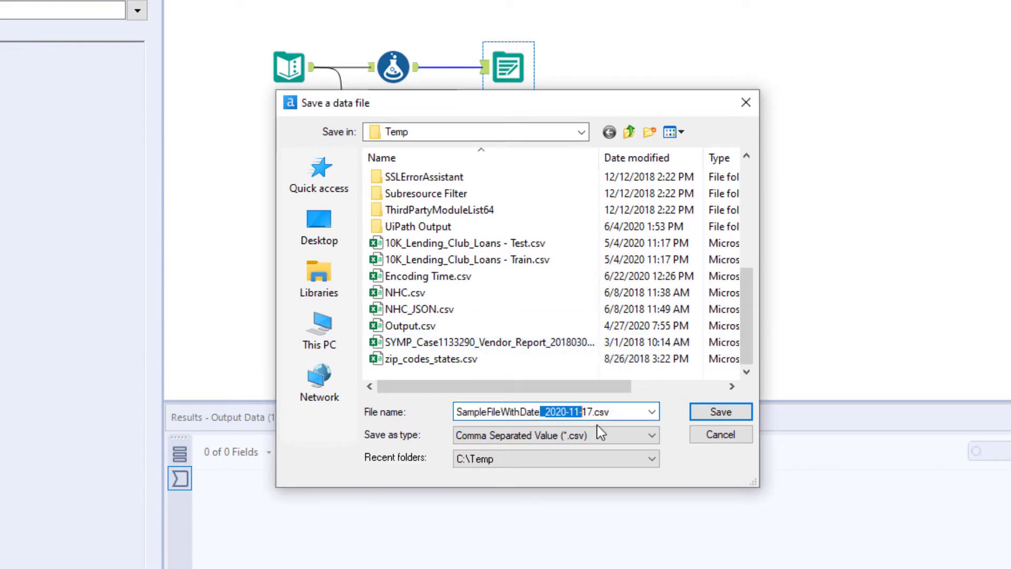
key(Delete)
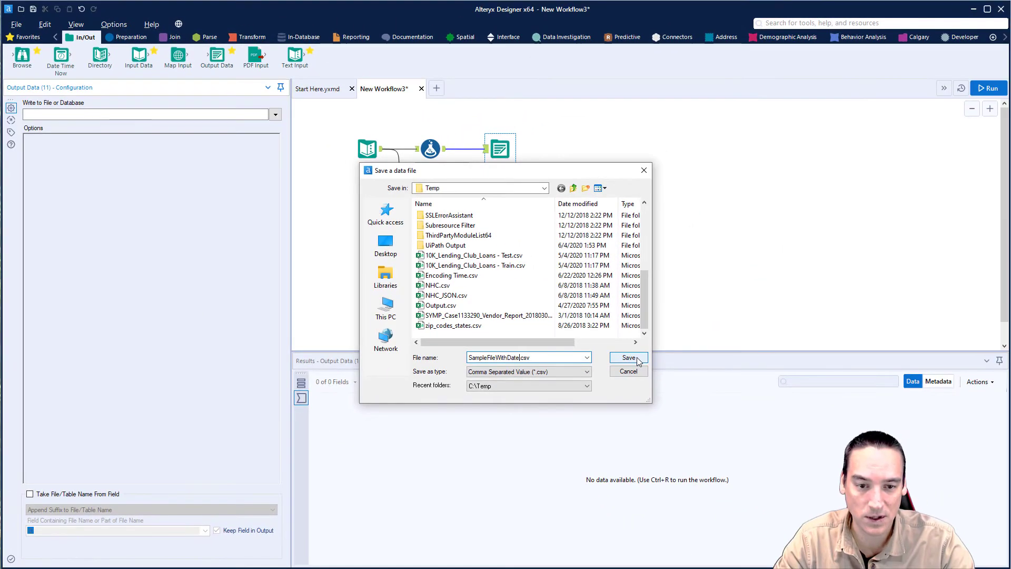
click(721, 411)
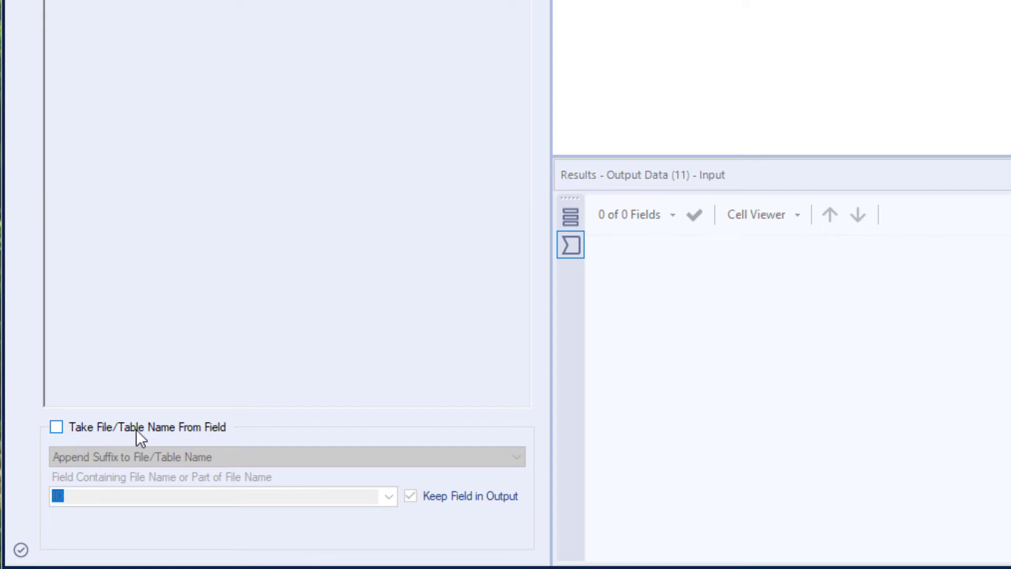
- Have the Output Data tool take the file name from a field, appending FileRunDate as a suffix
click(55, 427)
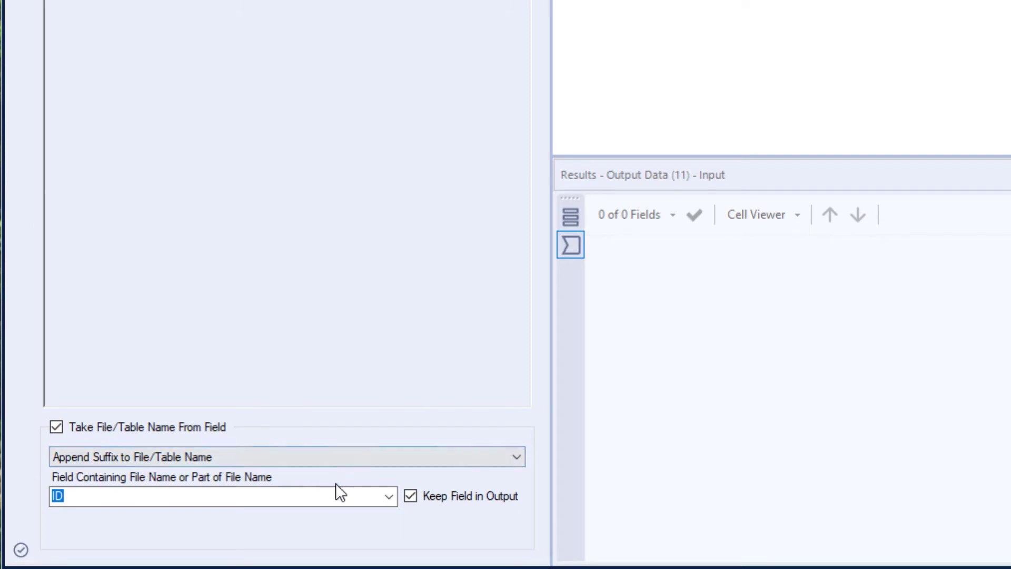
click(390, 498)
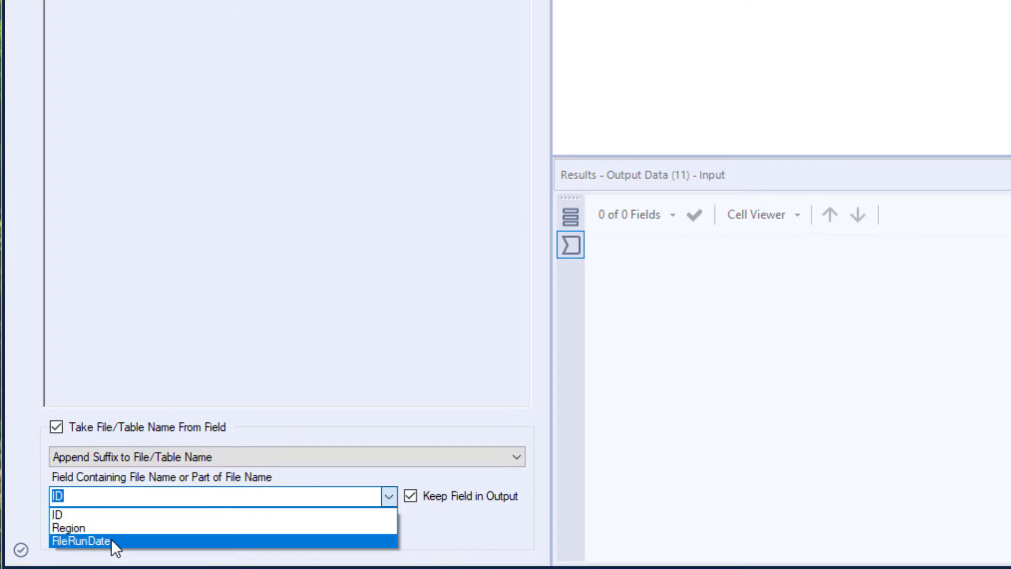
click(111, 541)
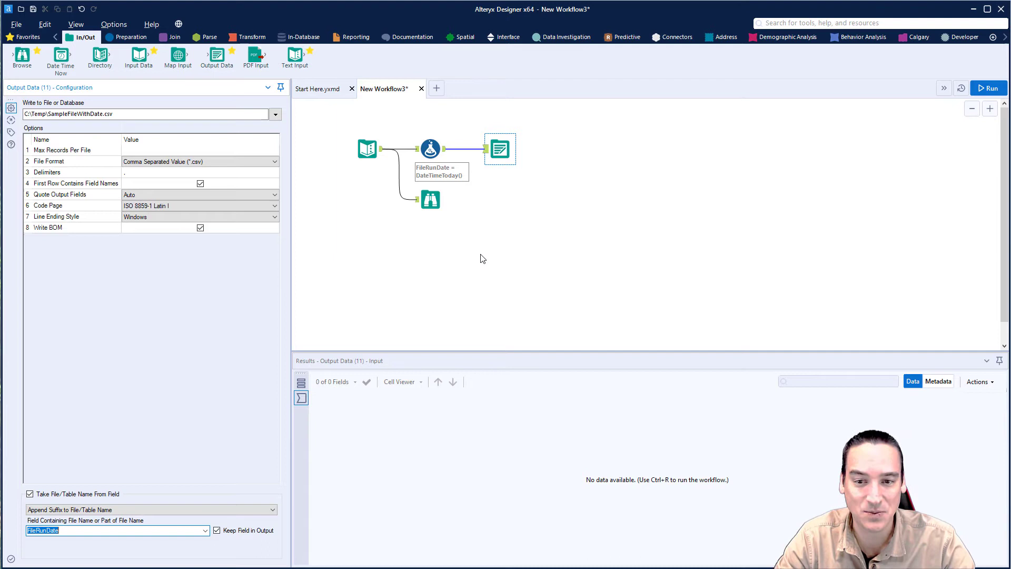
- Run the workflow to write the CSV file with the run date in its name
key(ctrl+r)
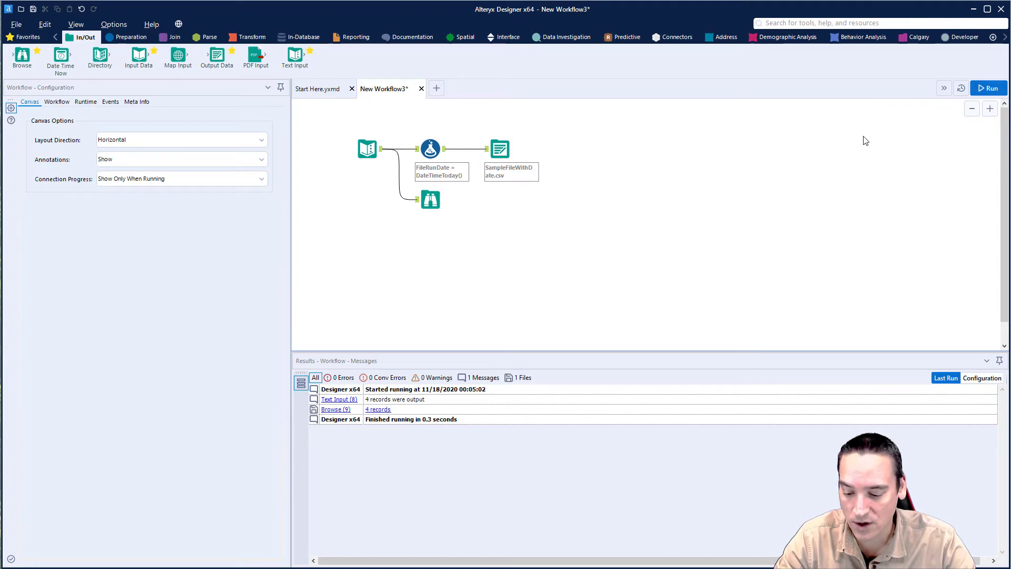
click(988, 87)
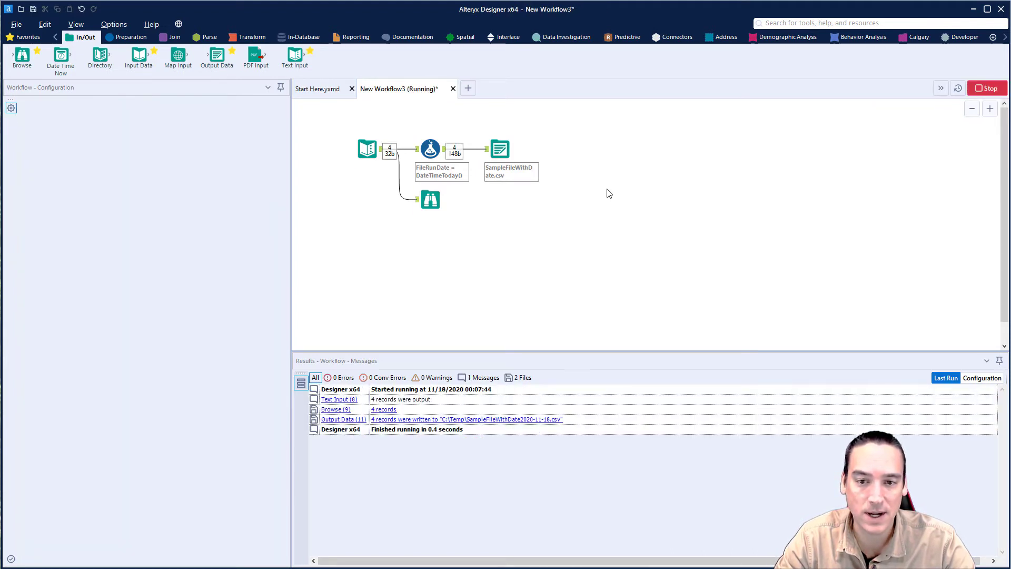
click(598, 332)
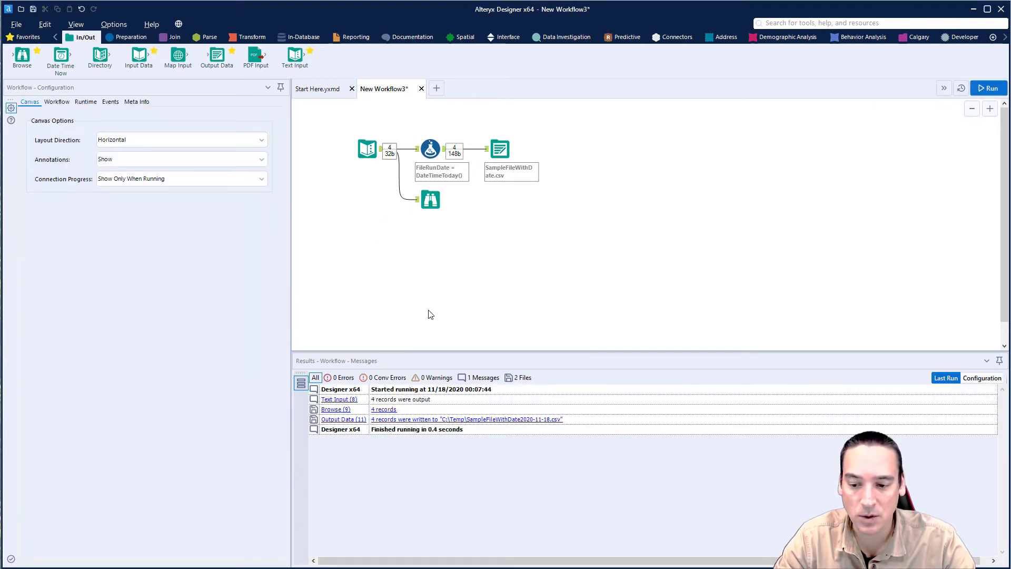
- Switch to File Explorer, refresh the C:\Temp folder and open SampleFileWithDate2020-11-18.csv in Excel
click(467, 419)
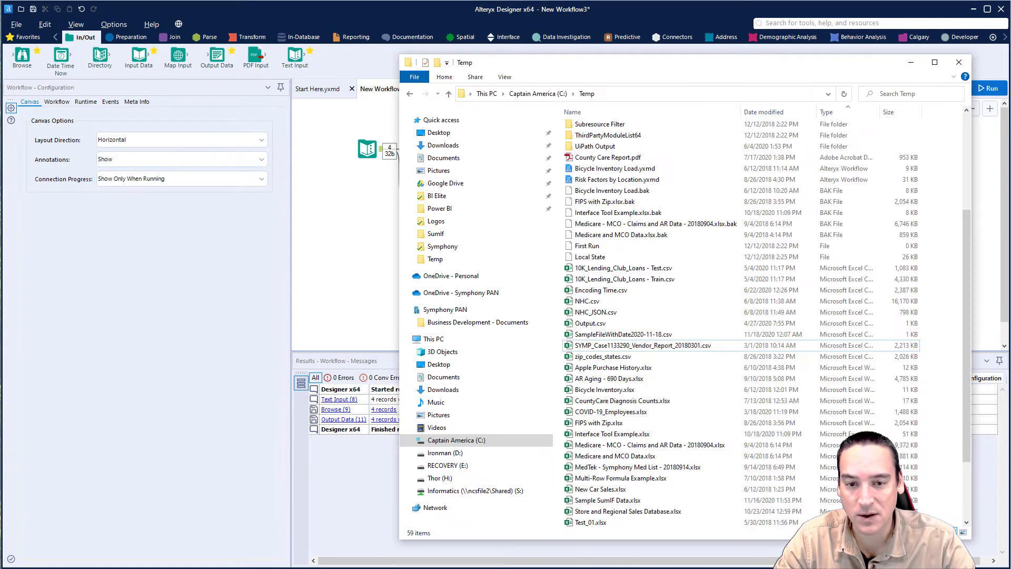
click(844, 93)
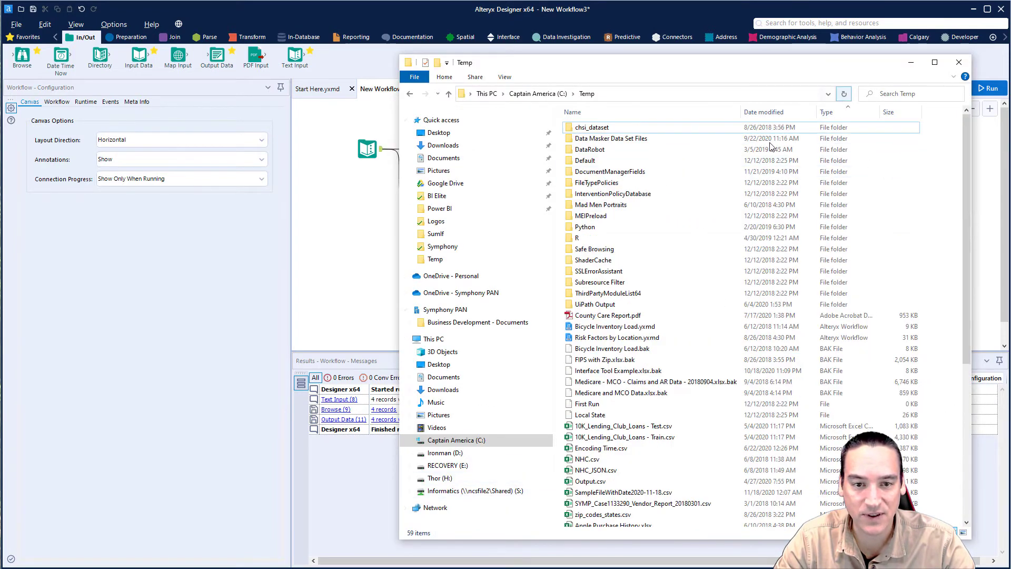
scroll(668, 302, down, 1)
scroll(673, 312, down, 1)
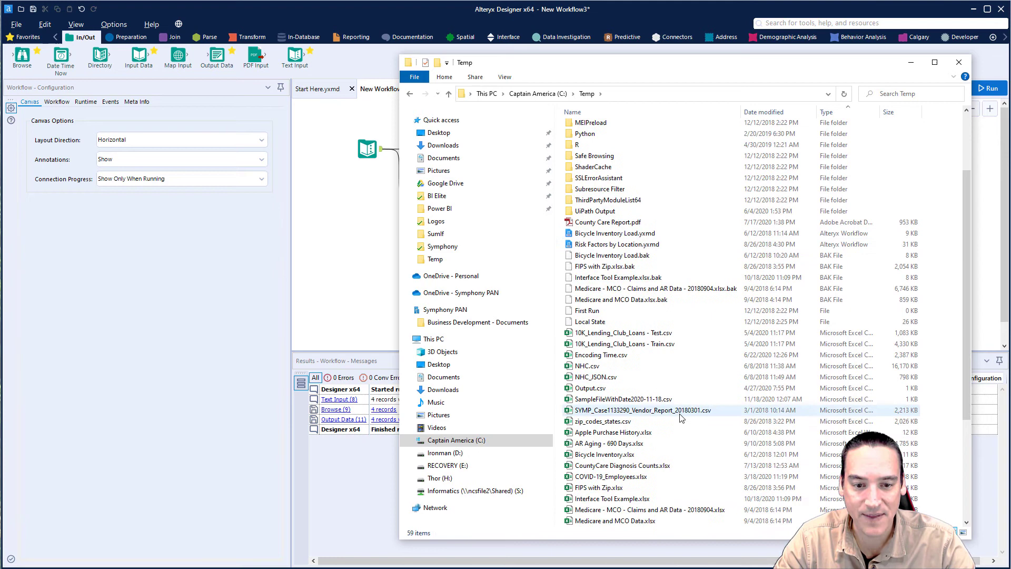
click(626, 401)
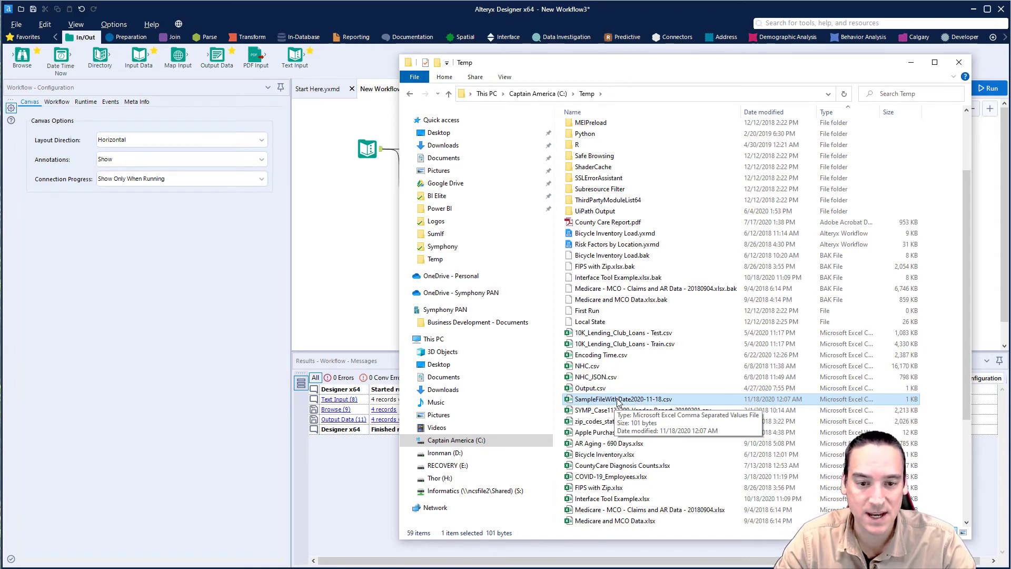
double_click(617, 399)
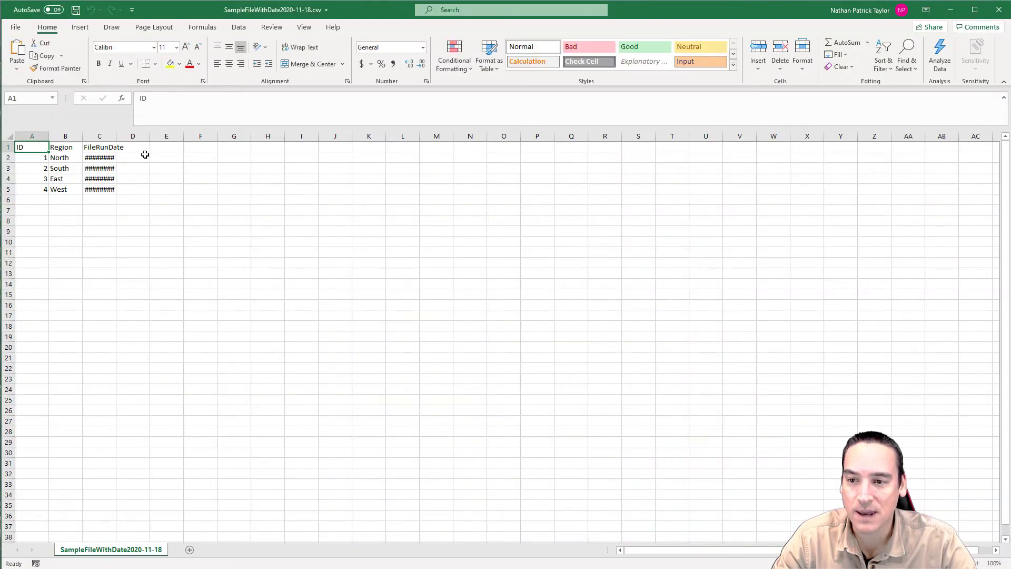
- Widen the FileRunDate column to fit its contents and examine its dates
double_click(116, 135)
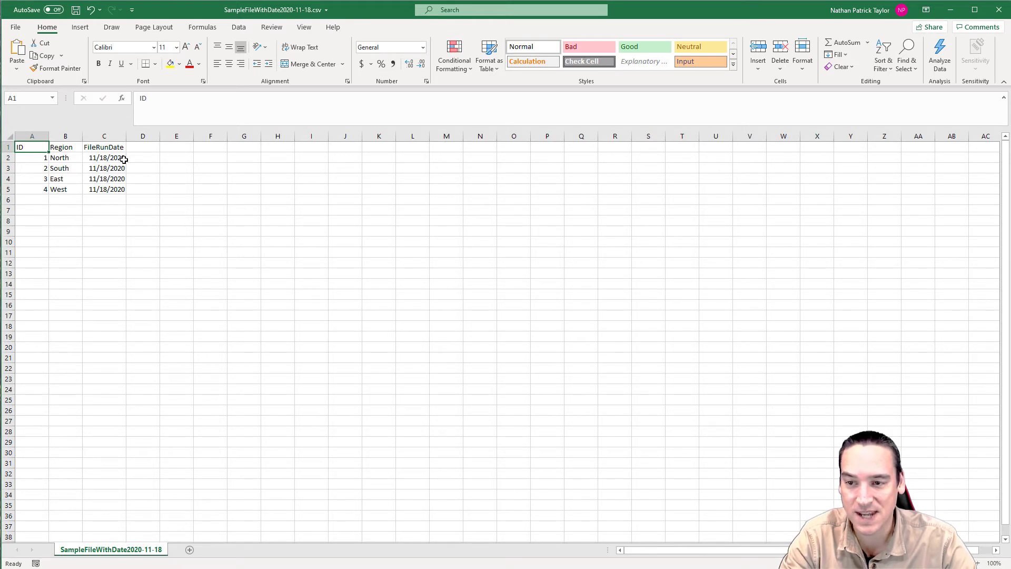
click(114, 148)
key(ctrl+space)
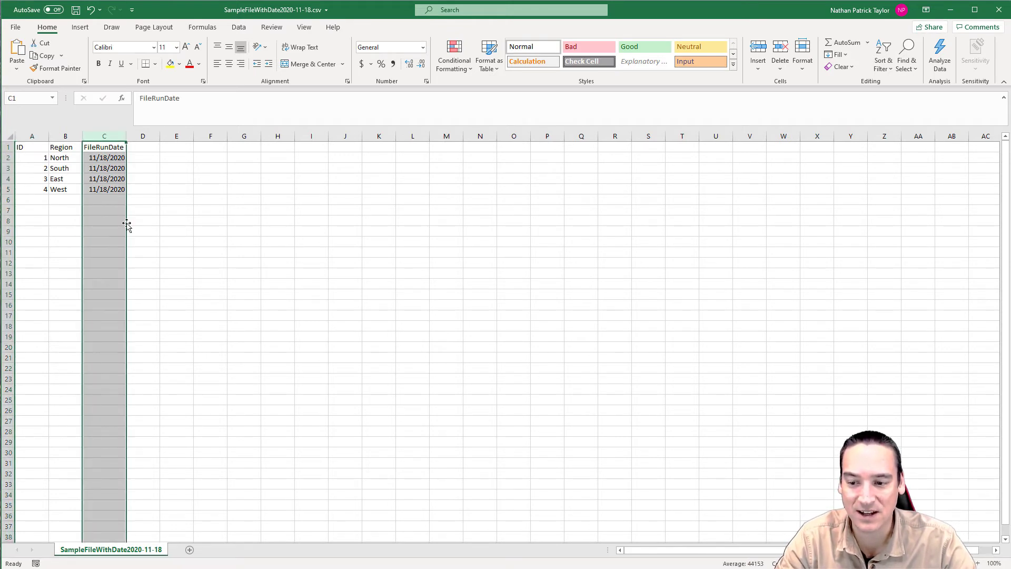
click(73, 211)
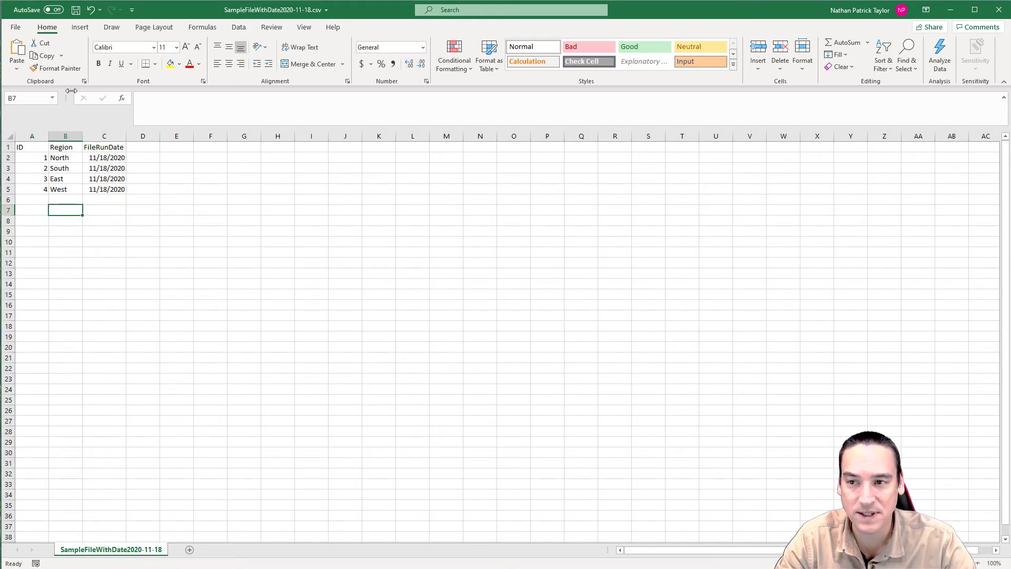
- Close the CSV file in Excel and switch back to Alteryx Designer
click(15, 27)
click(43, 168)
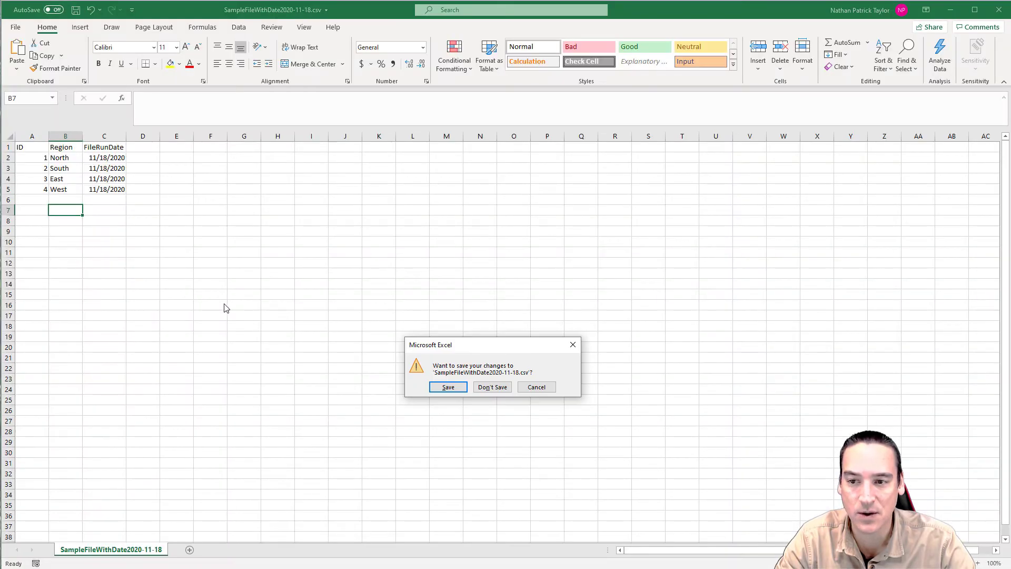
click(468, 388)
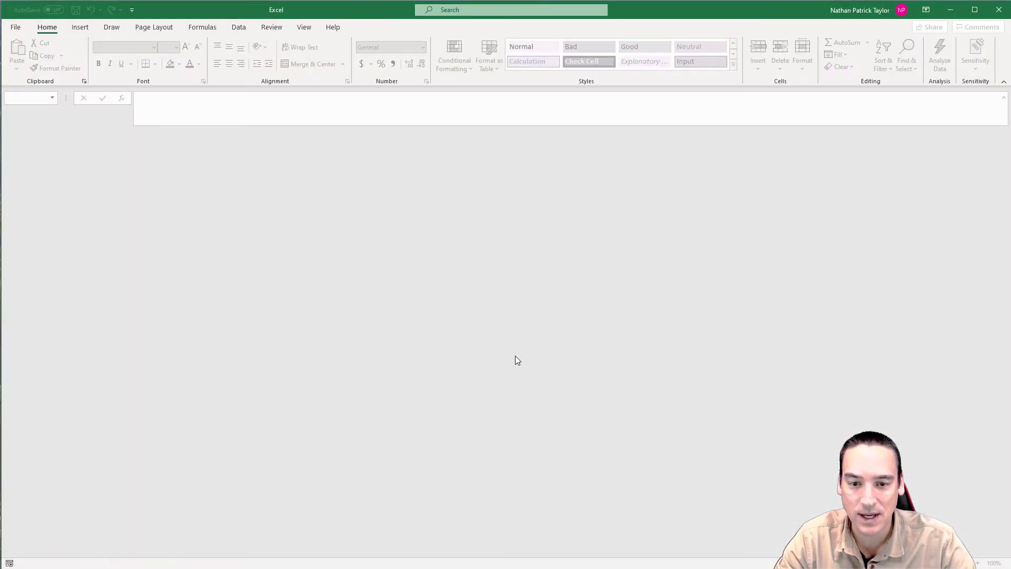
key(alt+Tab)
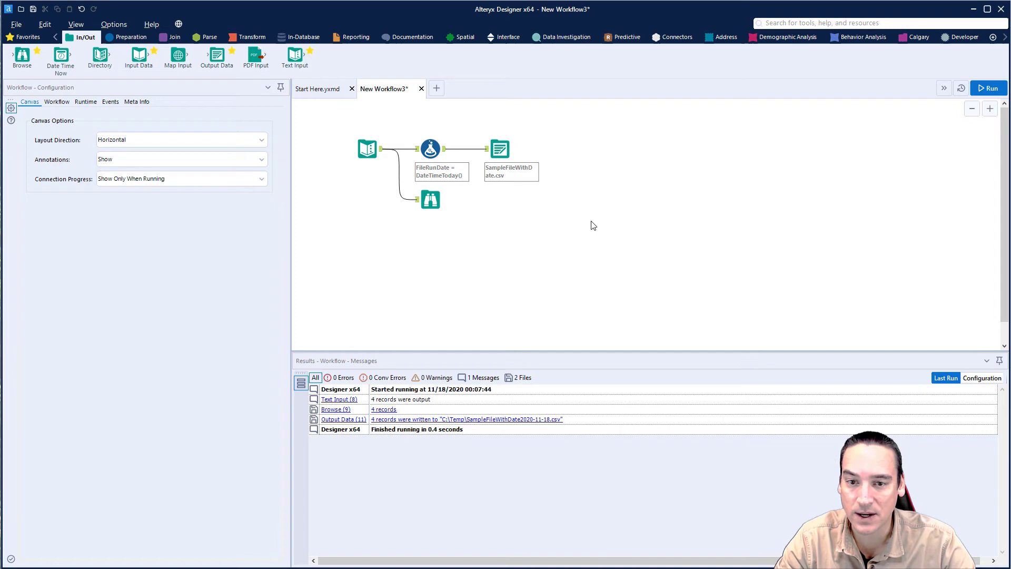
- Change the FileRunDate expression in the Formula tool to "_" + DateTimeToday()
click(431, 149)
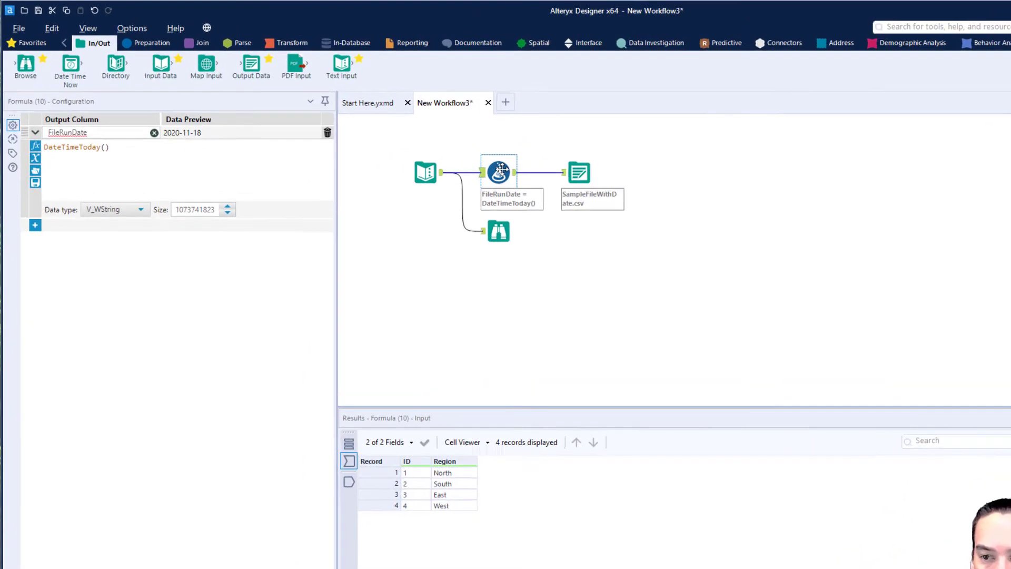
click(170, 220)
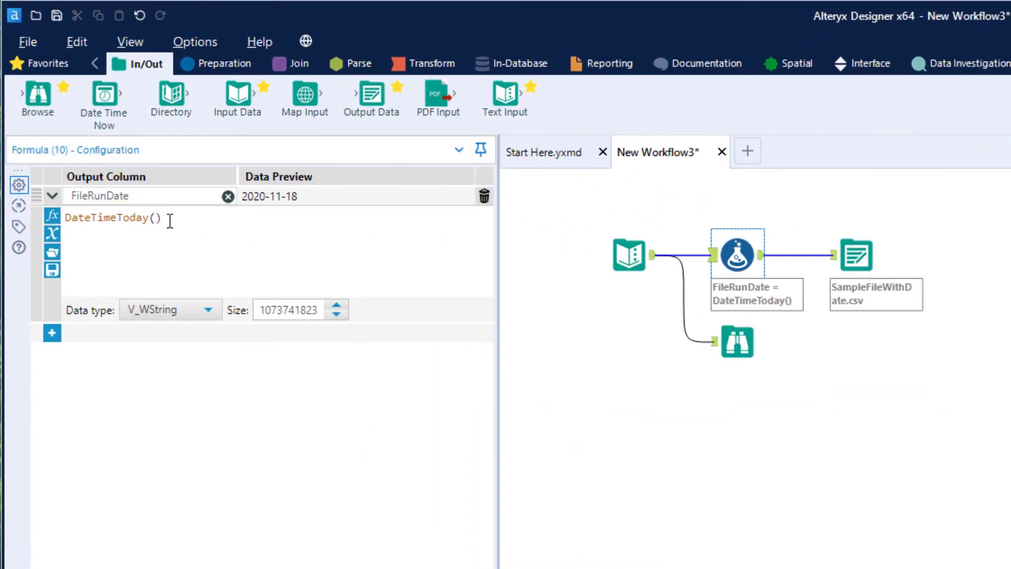
key(Home)
text(")
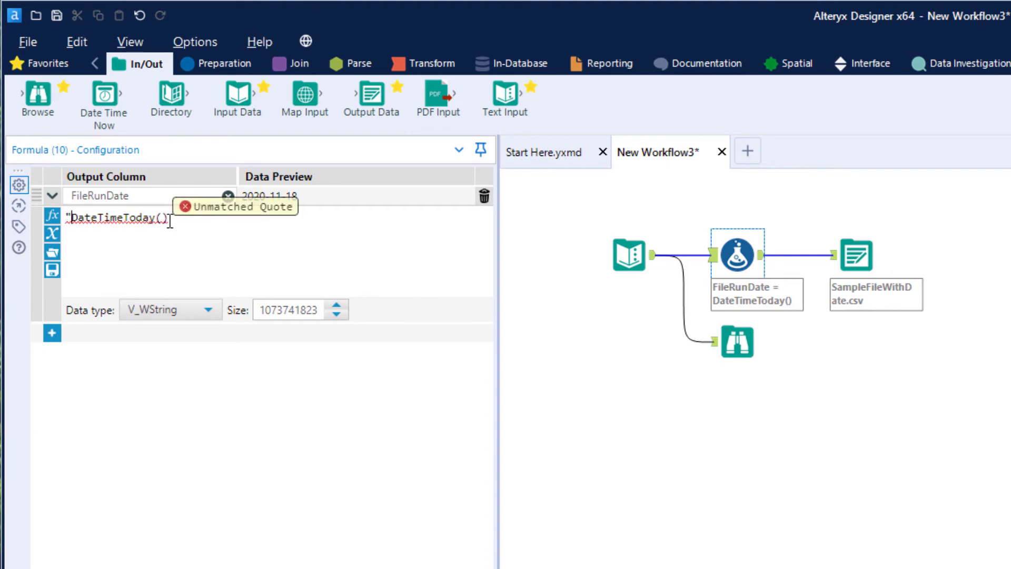
text(_"+)
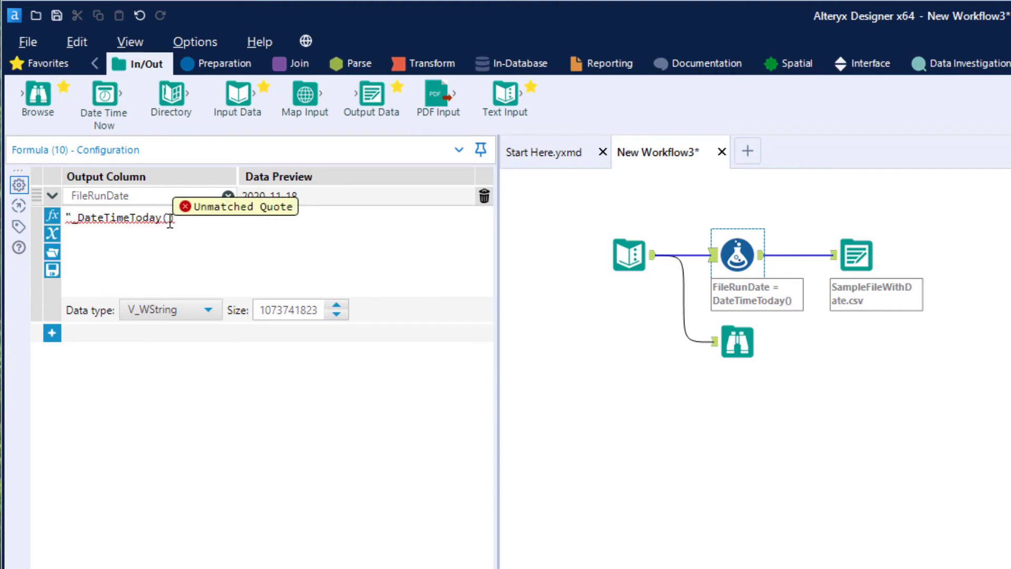
key(BackSpace)
text(+)
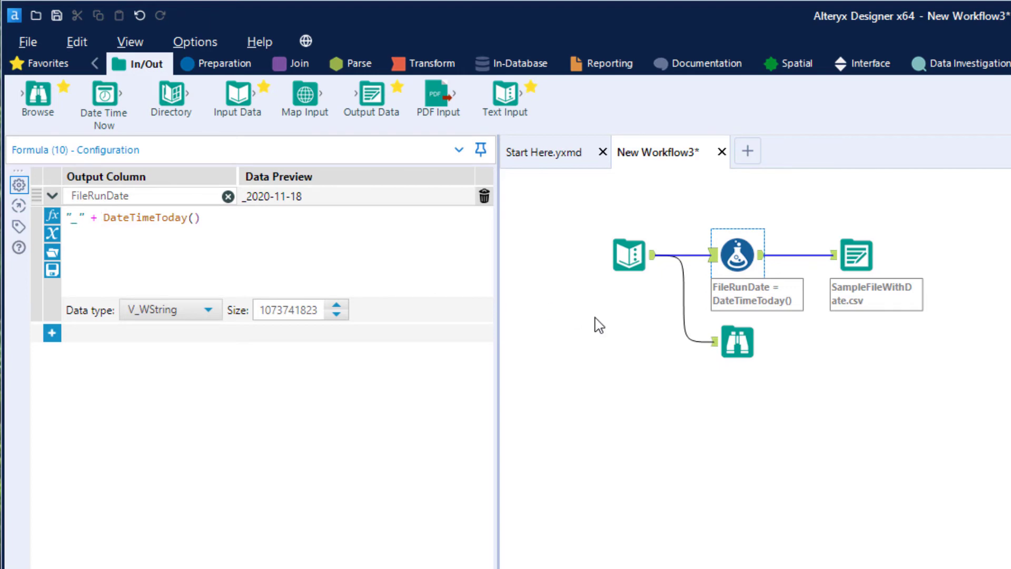
- Turn off Keep Field in Output for FileRunDate in the Output Data tool
click(856, 255)
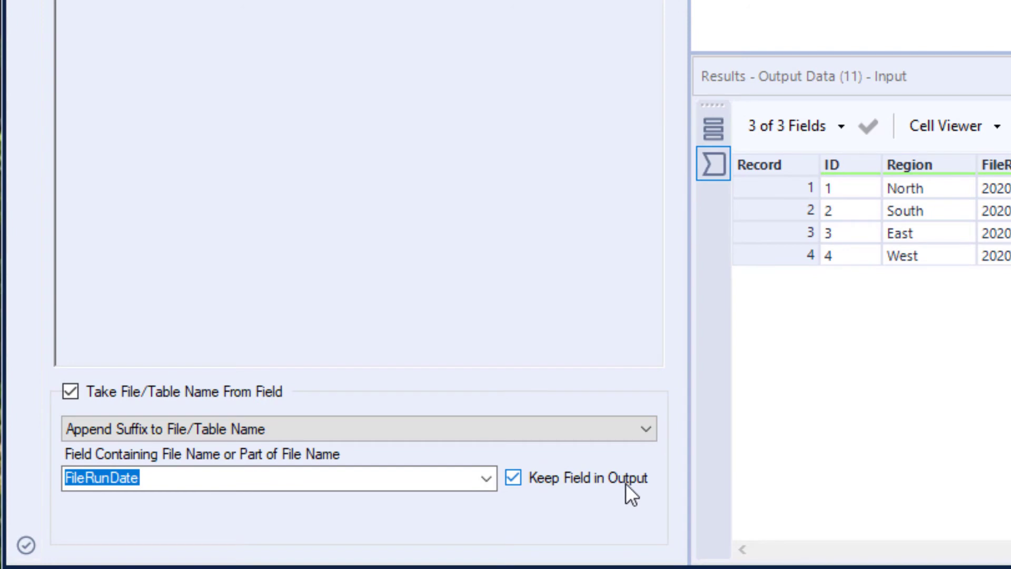
click(513, 478)
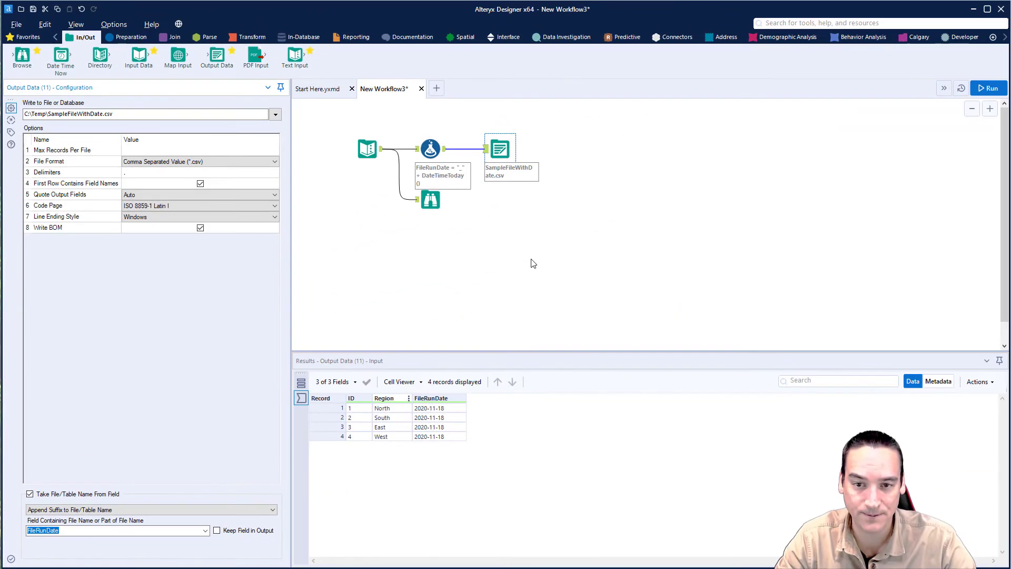
click(533, 263)
key(ctrl+r)
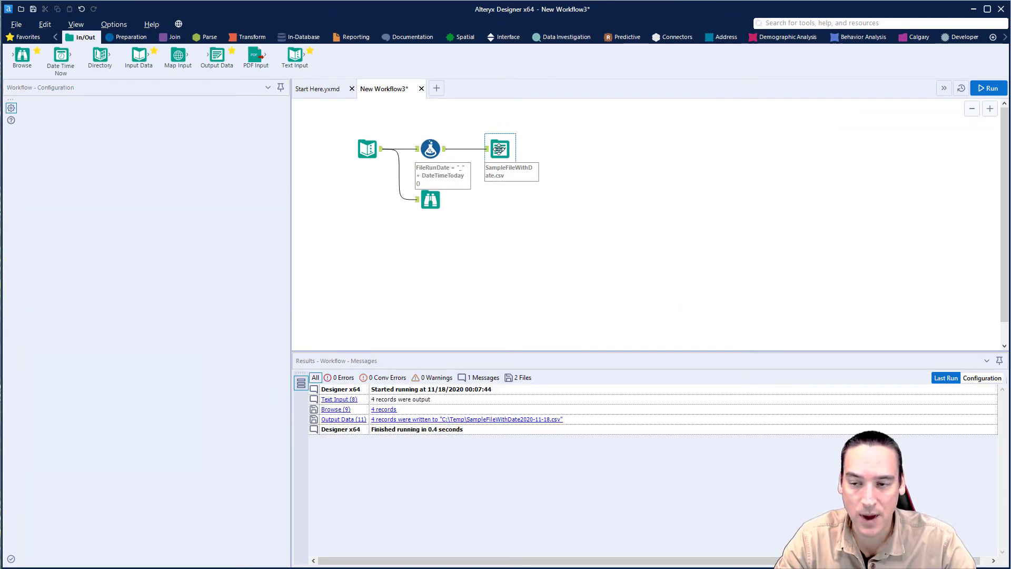
click(499, 149)
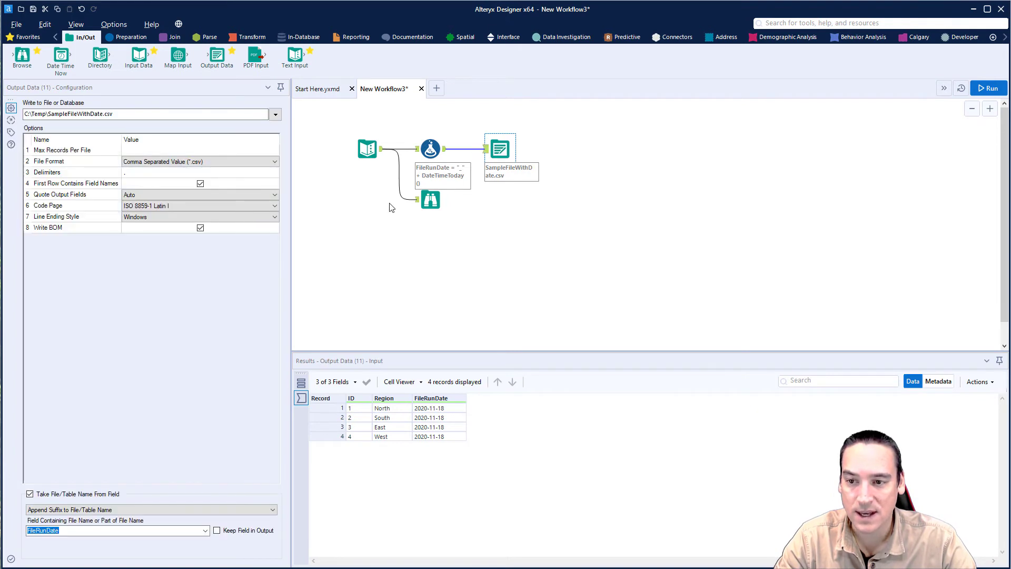
- Run the workflow to write the CSV file with the underscore-separated date suffix and dismiss the completion message
click(541, 271)
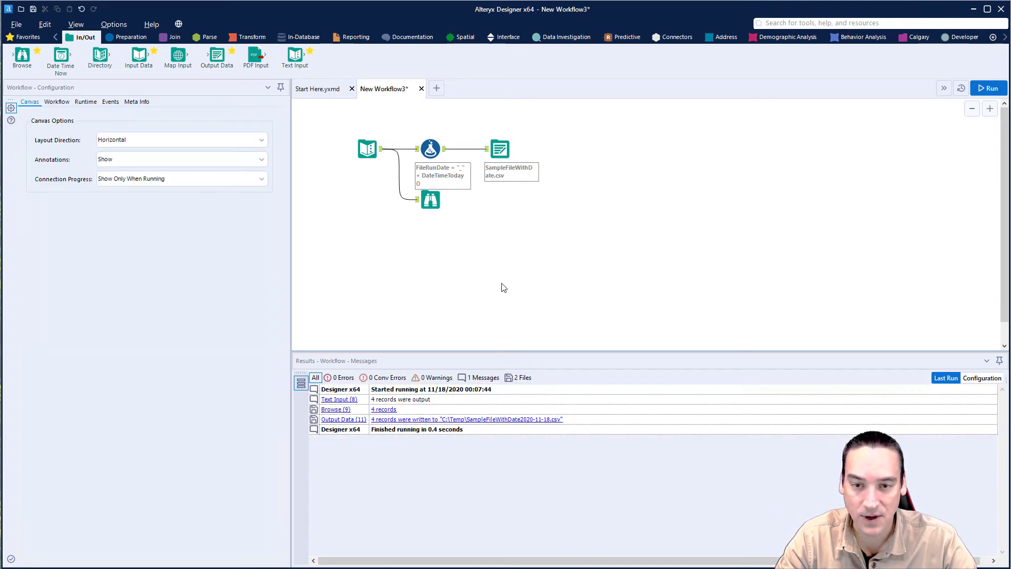
key(ctrl+r)
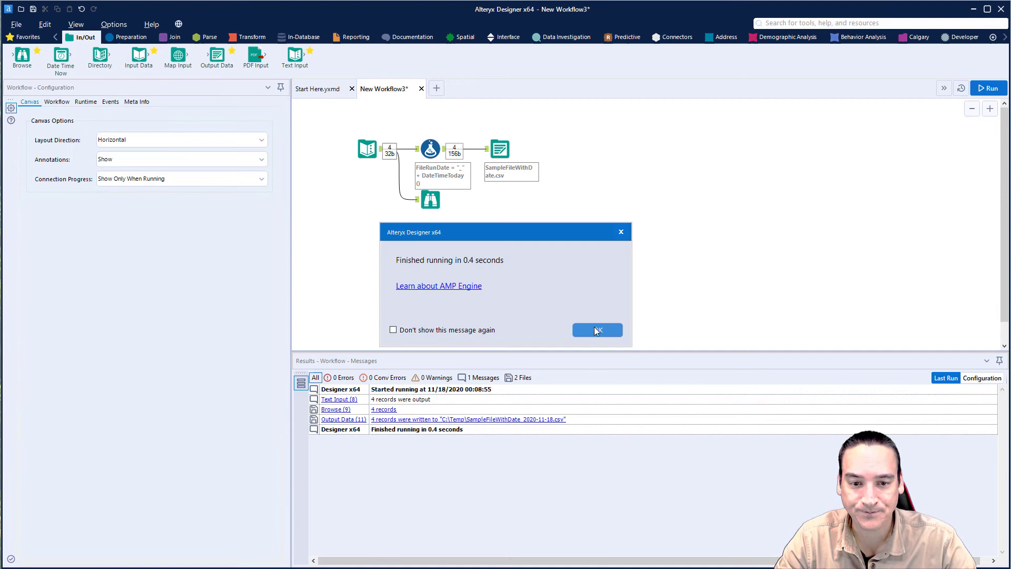
click(597, 330)
- Switch to File Explorer and delete the older SampleFileWithDate2020-11-18.csv from the Temp folder
key(alt+Tab)
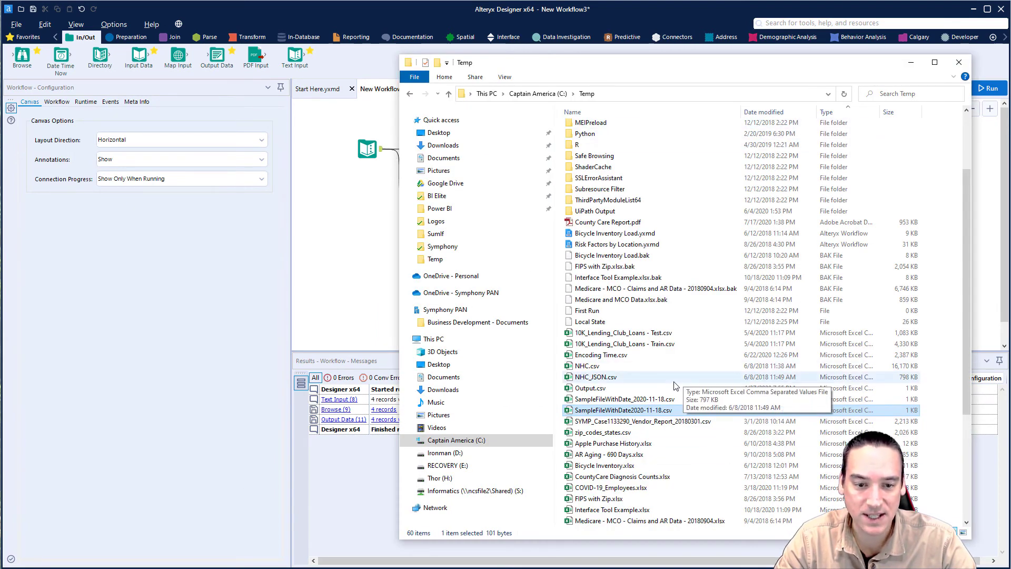
click(632, 421)
click(633, 415)
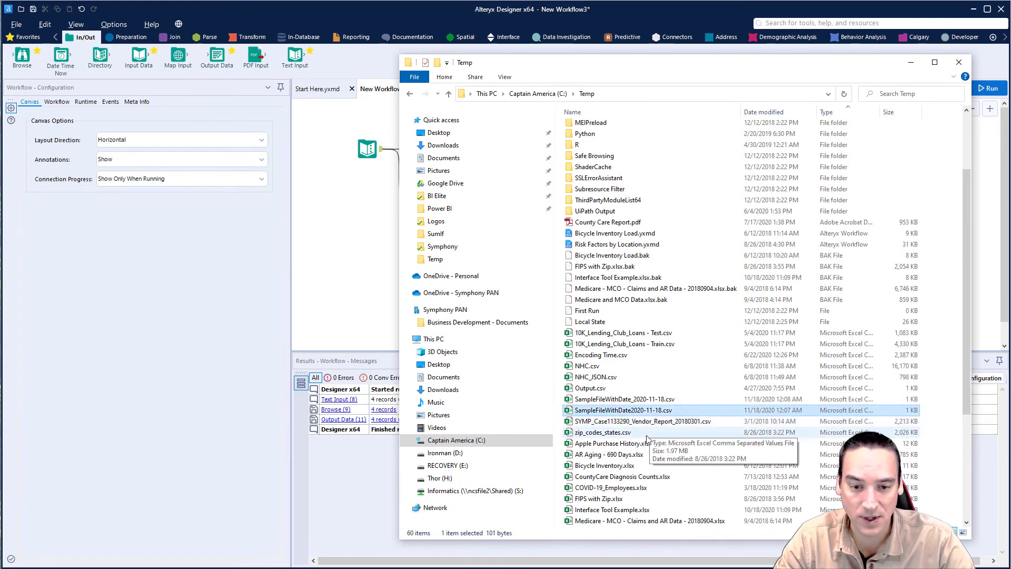
key(Delete)
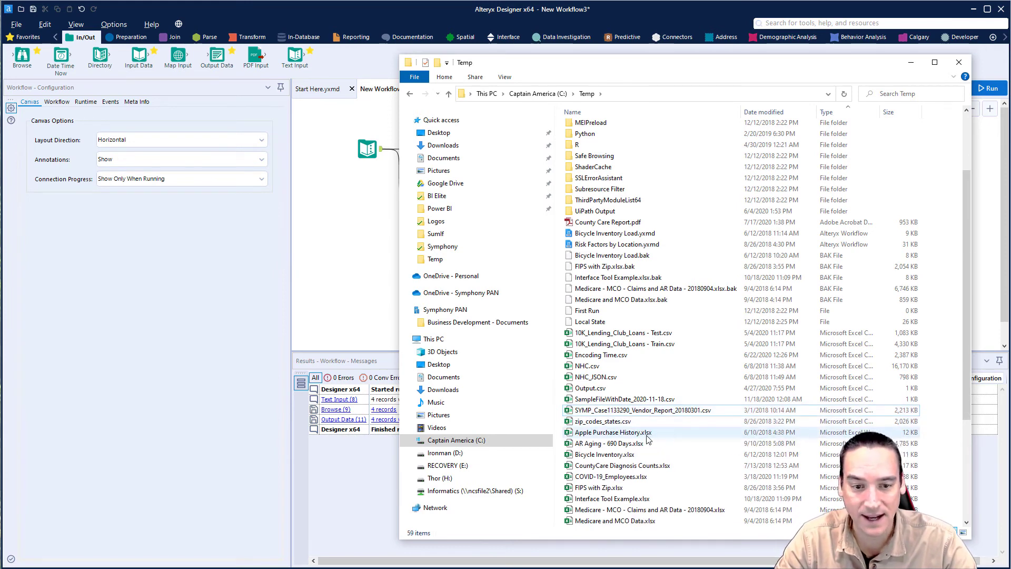
- Open SampleFileWithDate_2020-11-18.csv in Excel, examine its columns, and switch back to Alteryx Designer
click(632, 409)
click(631, 399)
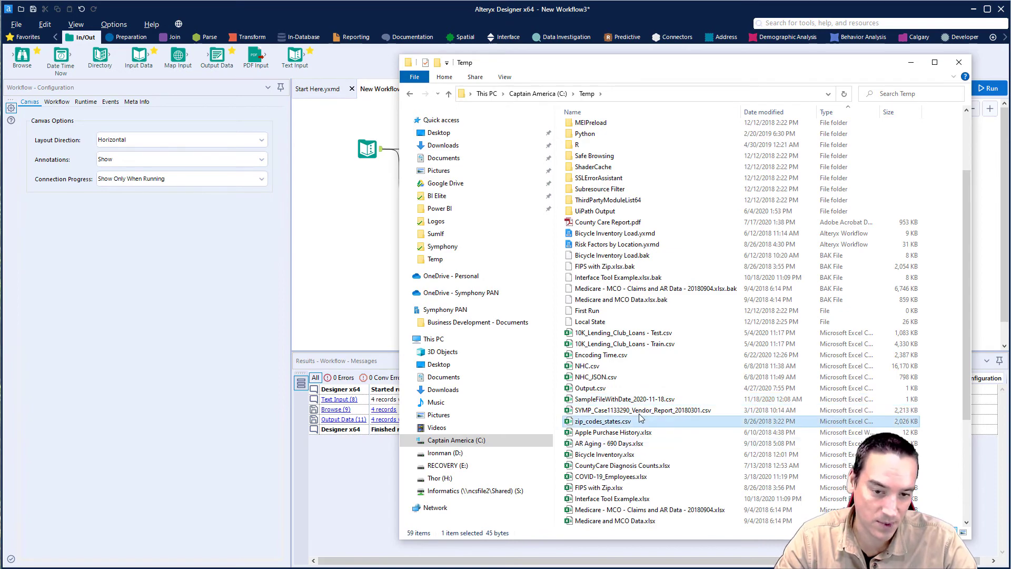
double_click(633, 399)
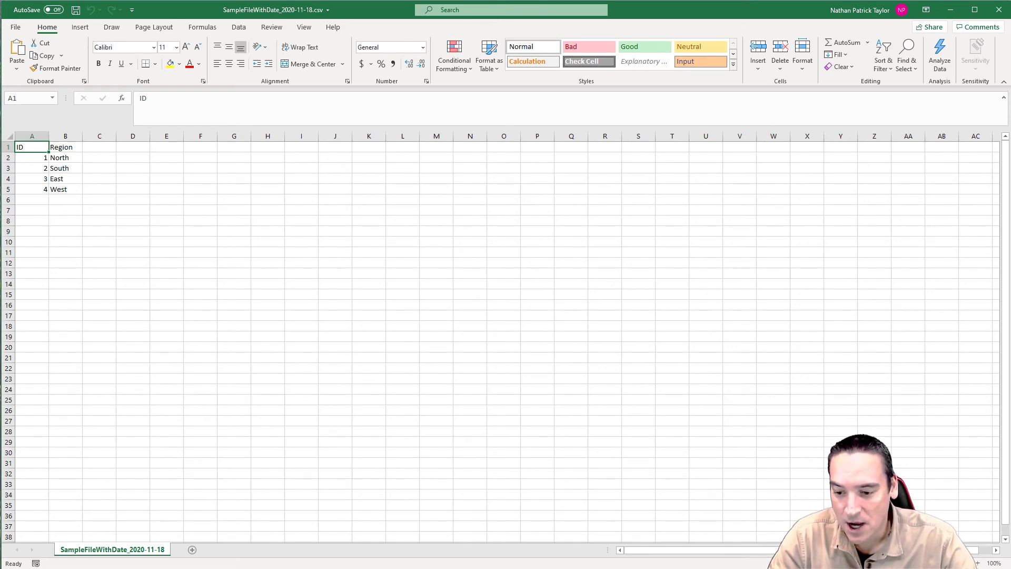
key(alt+Tab)
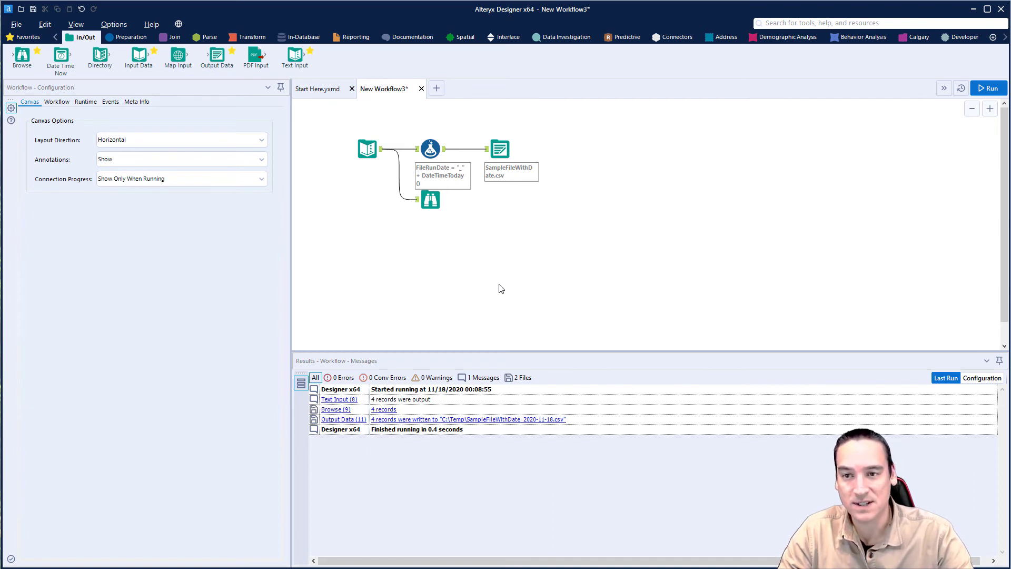
click(210, 36)
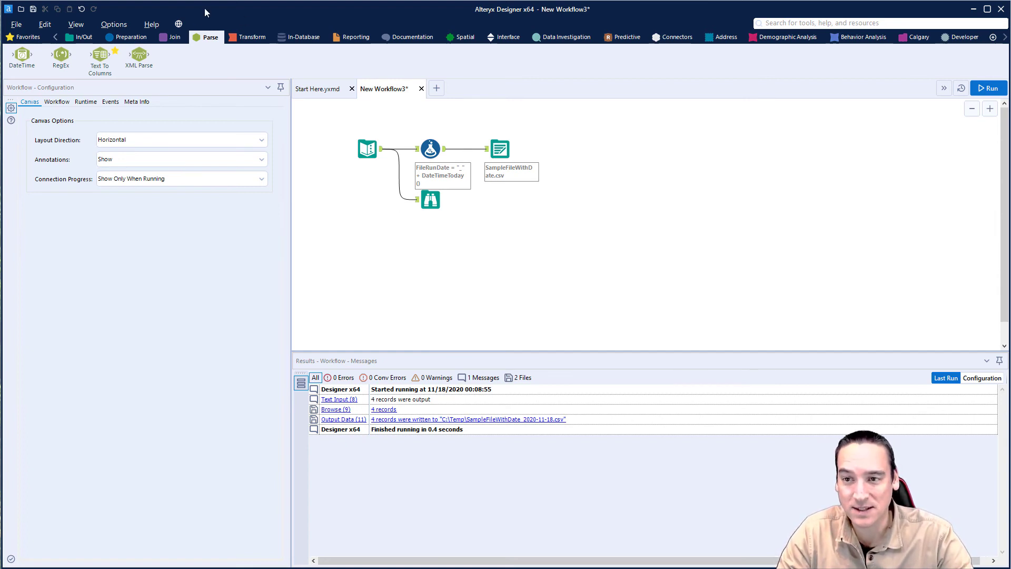
click(132, 38)
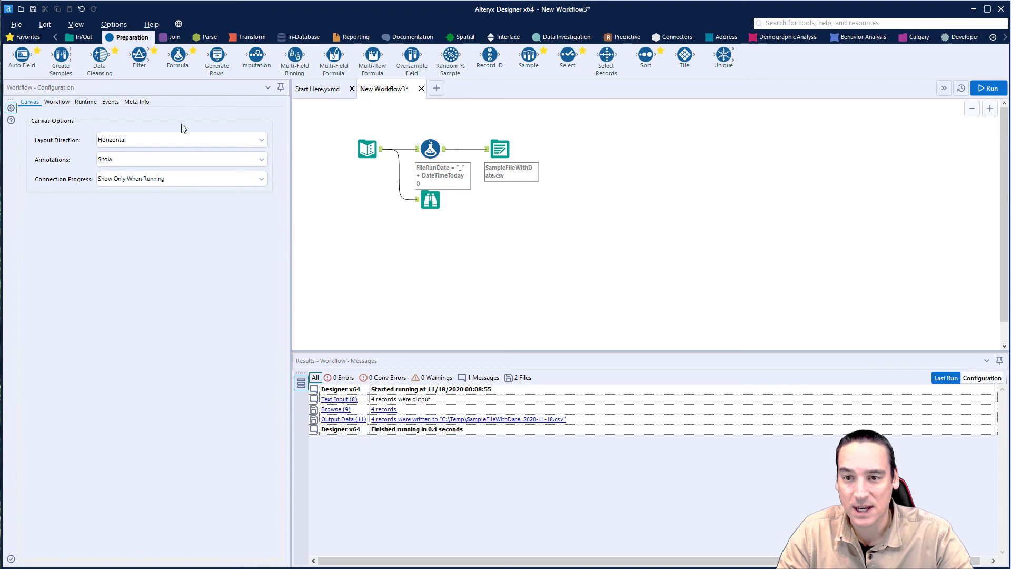